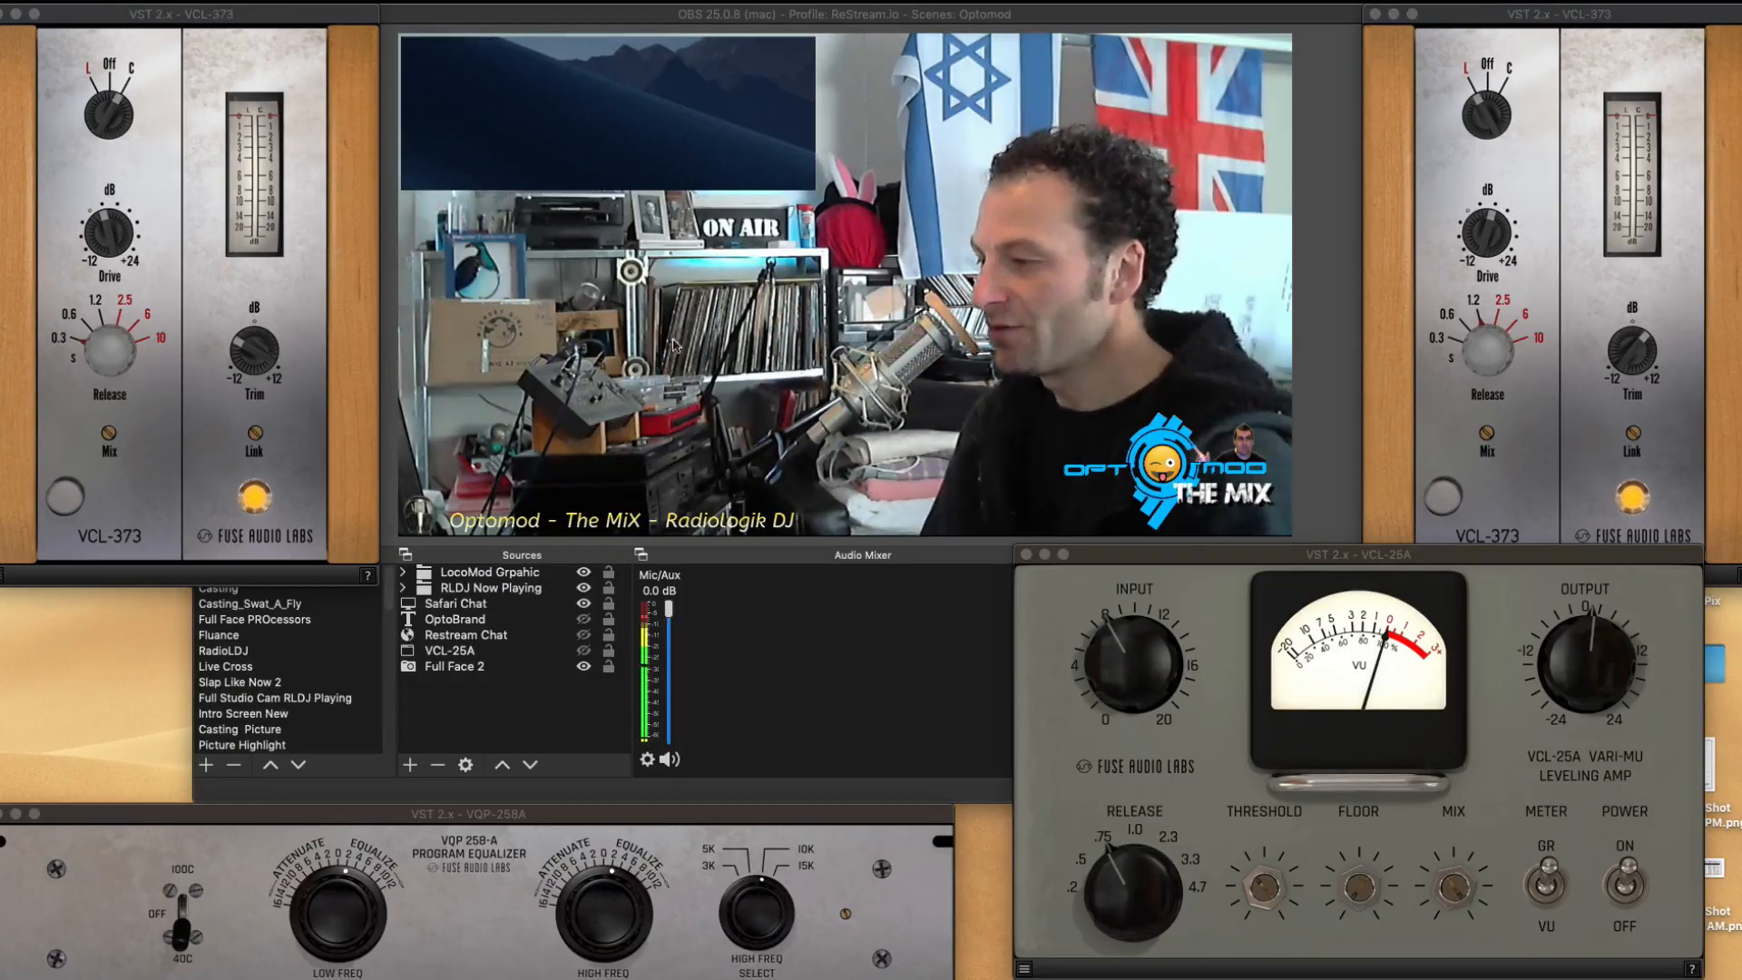
# Open the audio filters of the Mic/Aux source
pyautogui.click(802, 717)
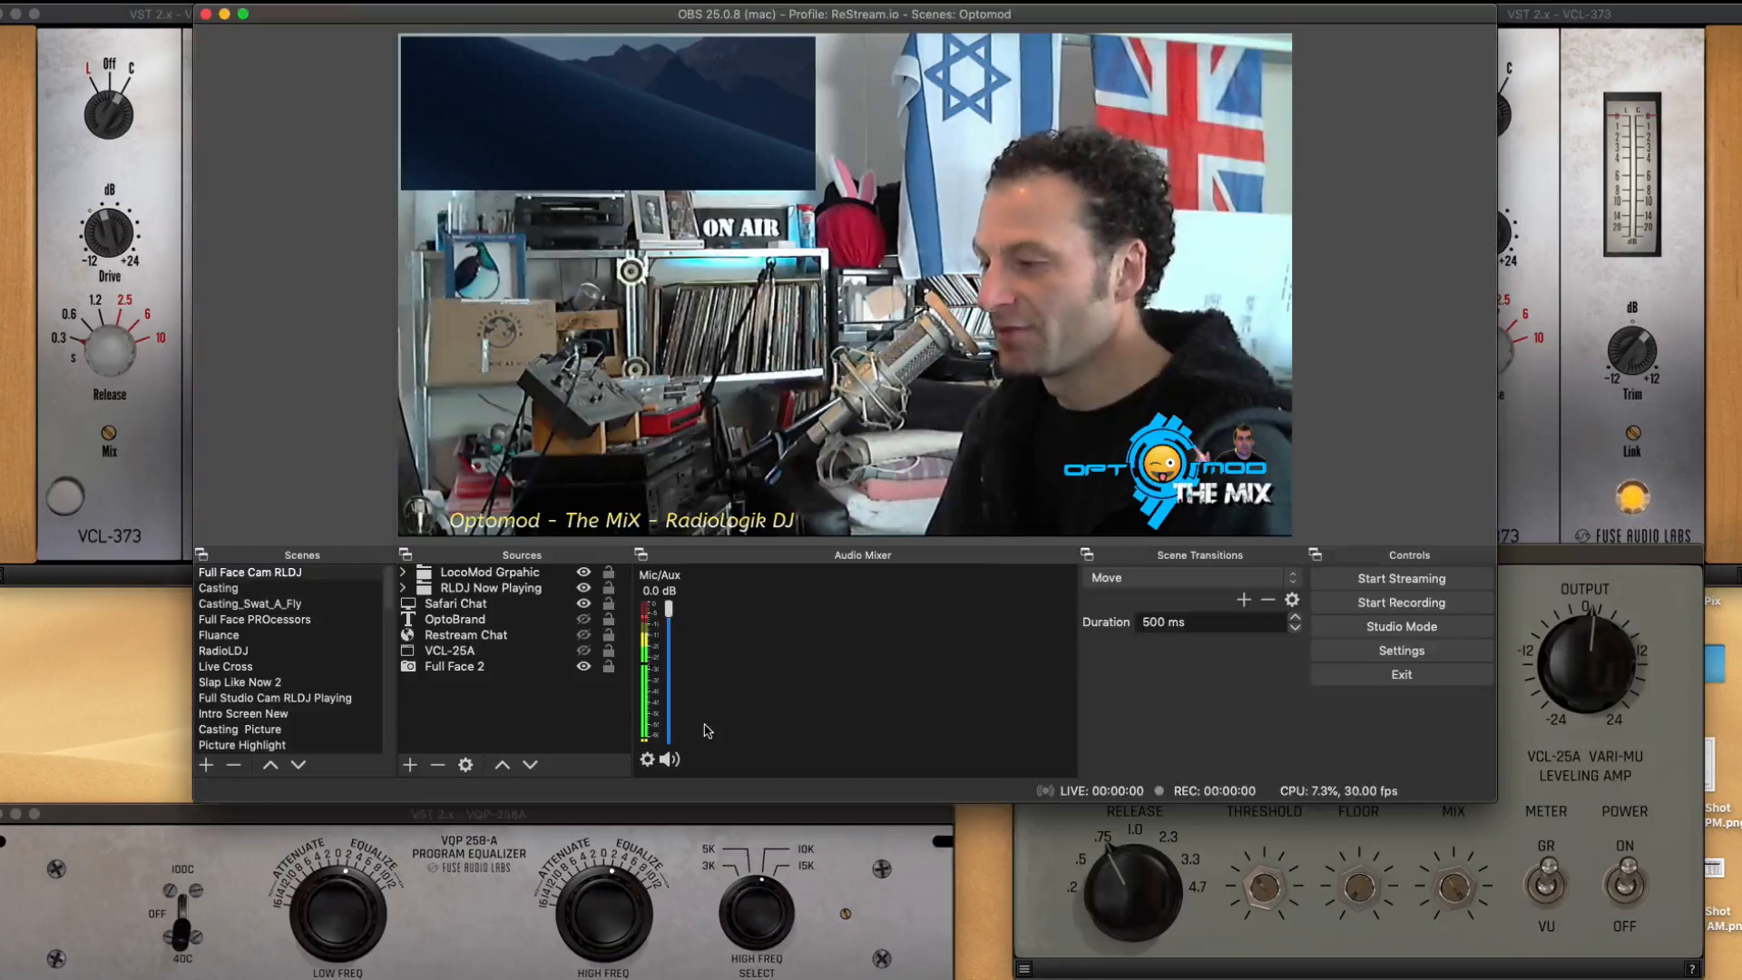
pyautogui.click(647, 761)
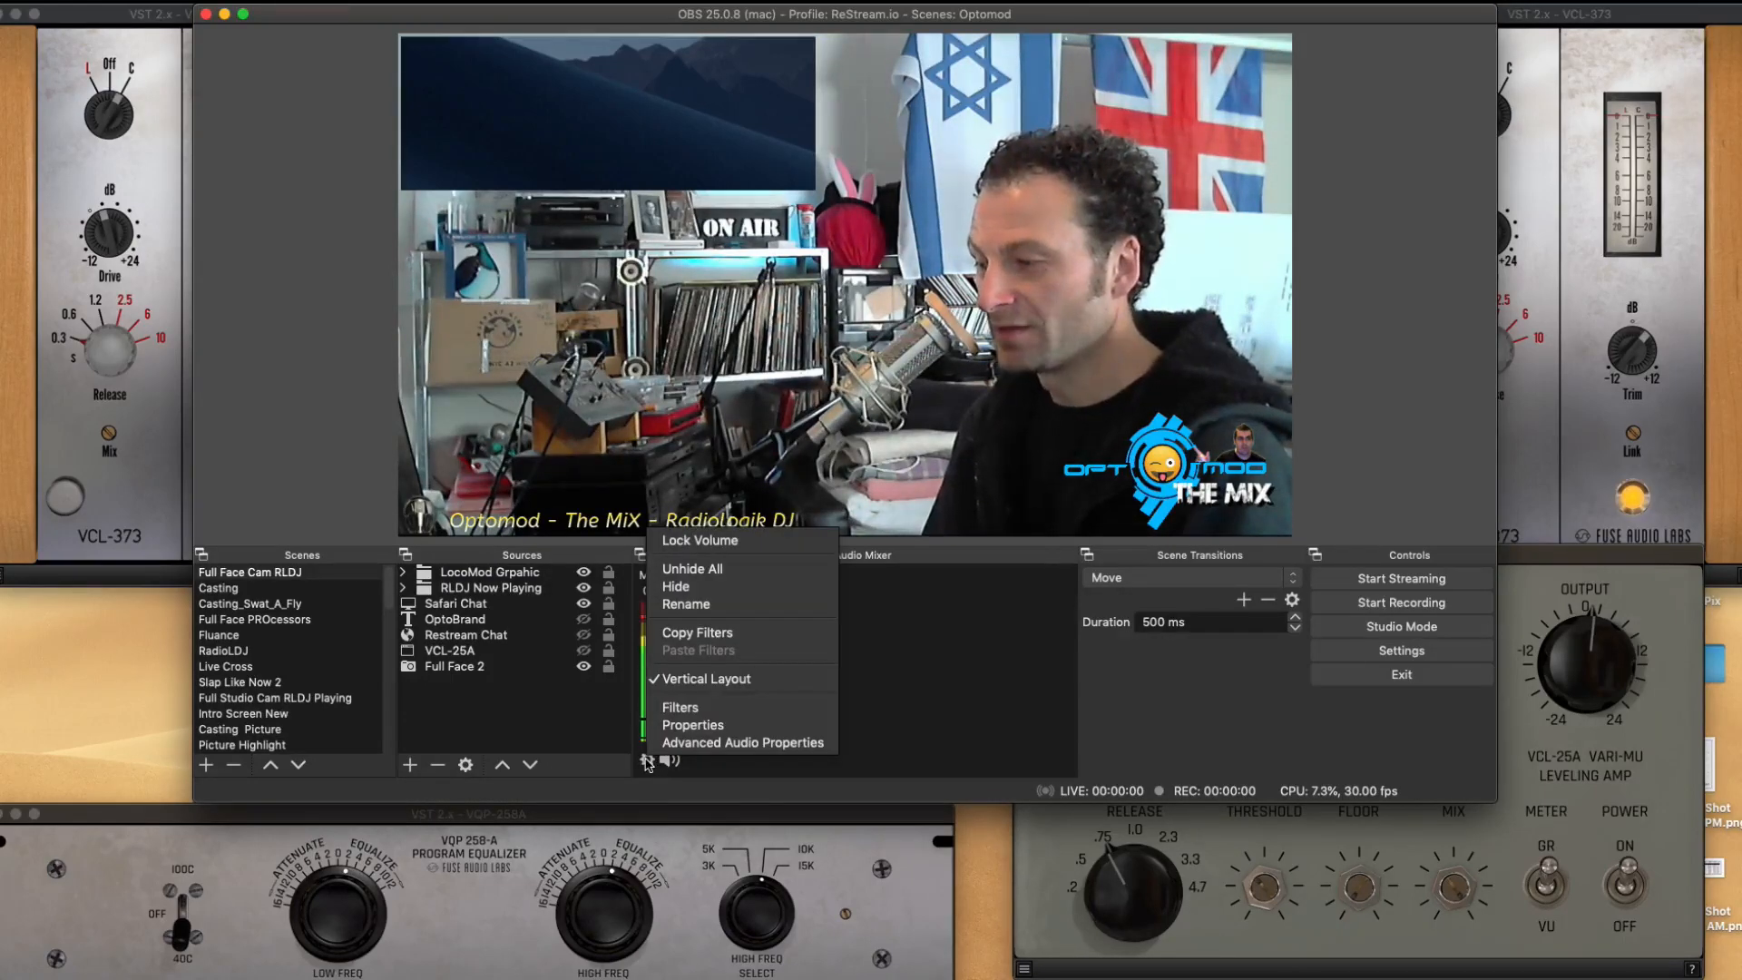
pyautogui.click(679, 708)
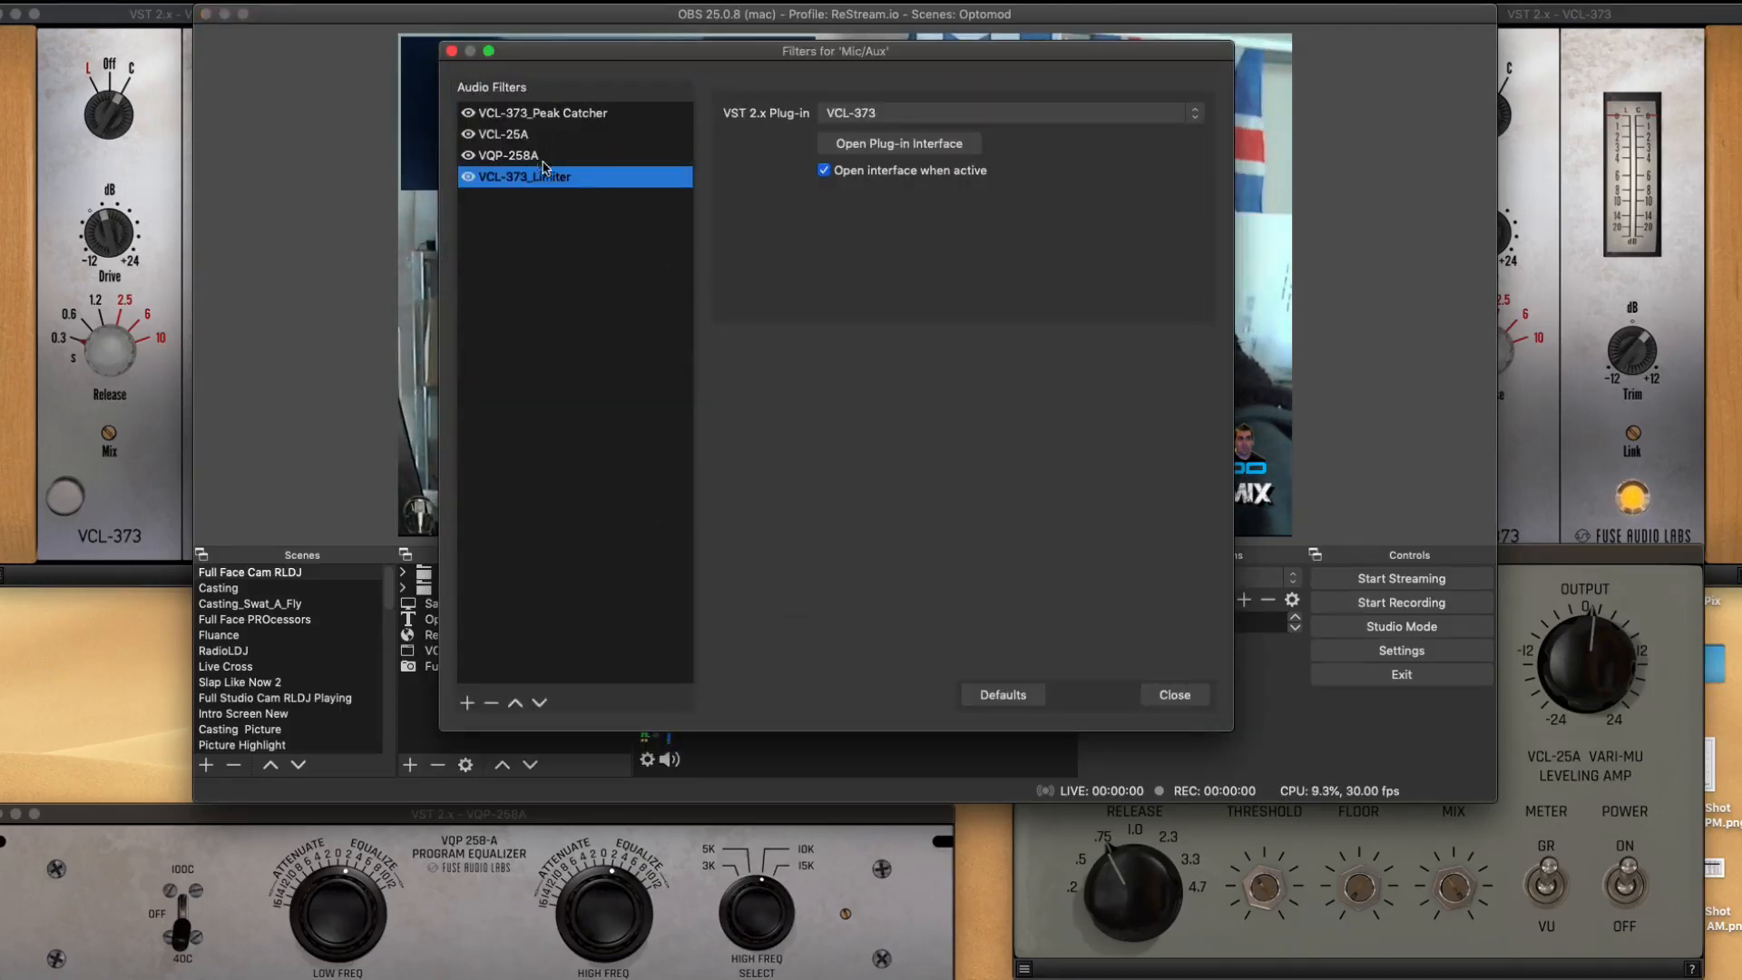
# Examine each plug-in of the Mic/Aux filter chain in order: VCL-373 Peak Catcher, VCL-25A, VQP-258A and VCL-373 Limiter
pyautogui.click(147, 14)
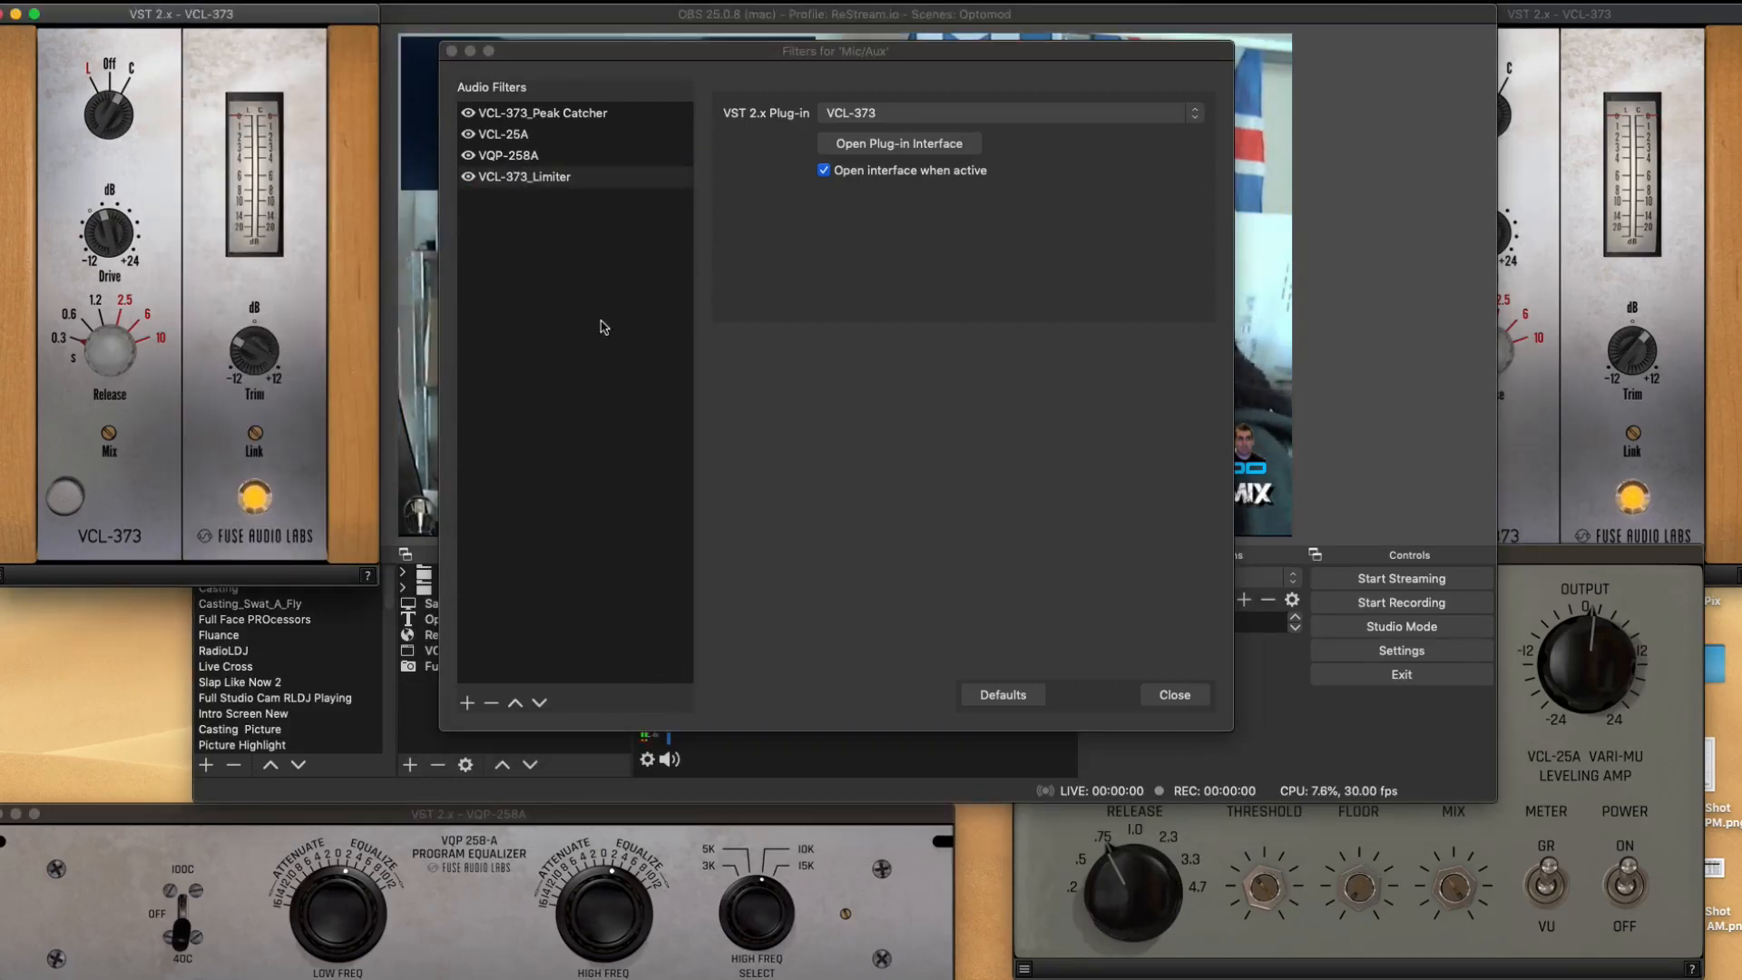
pyautogui.click(581, 136)
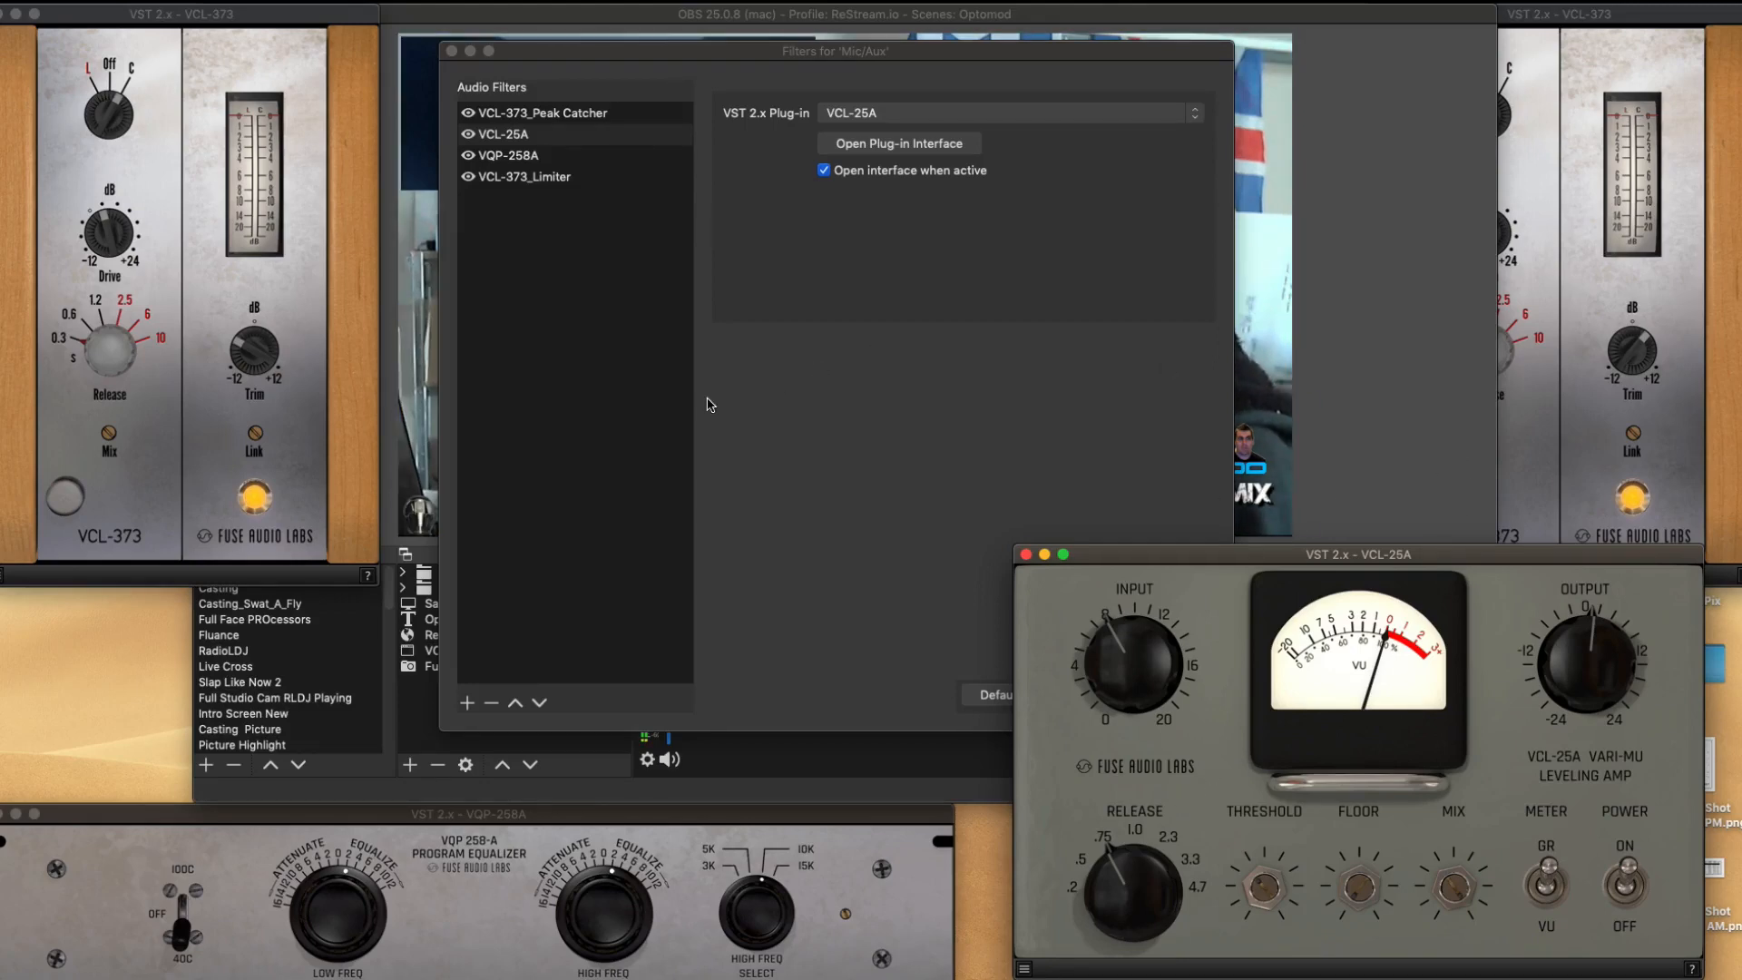
pyautogui.click(585, 156)
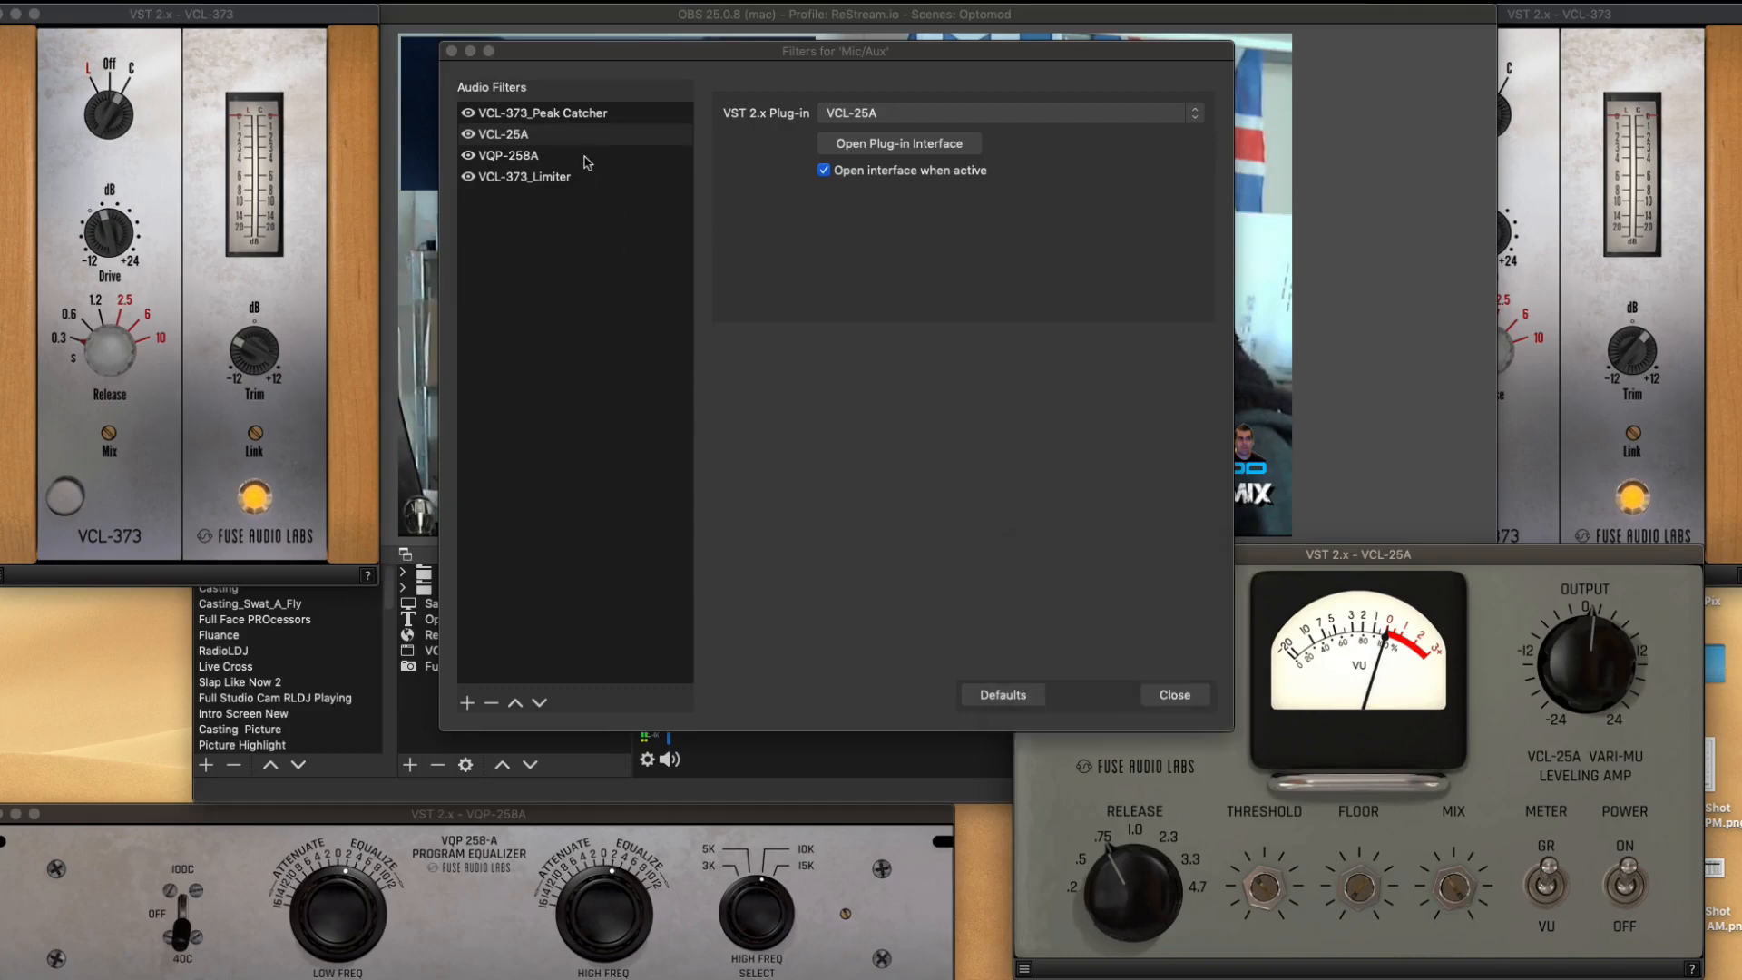
pyautogui.click(489, 817)
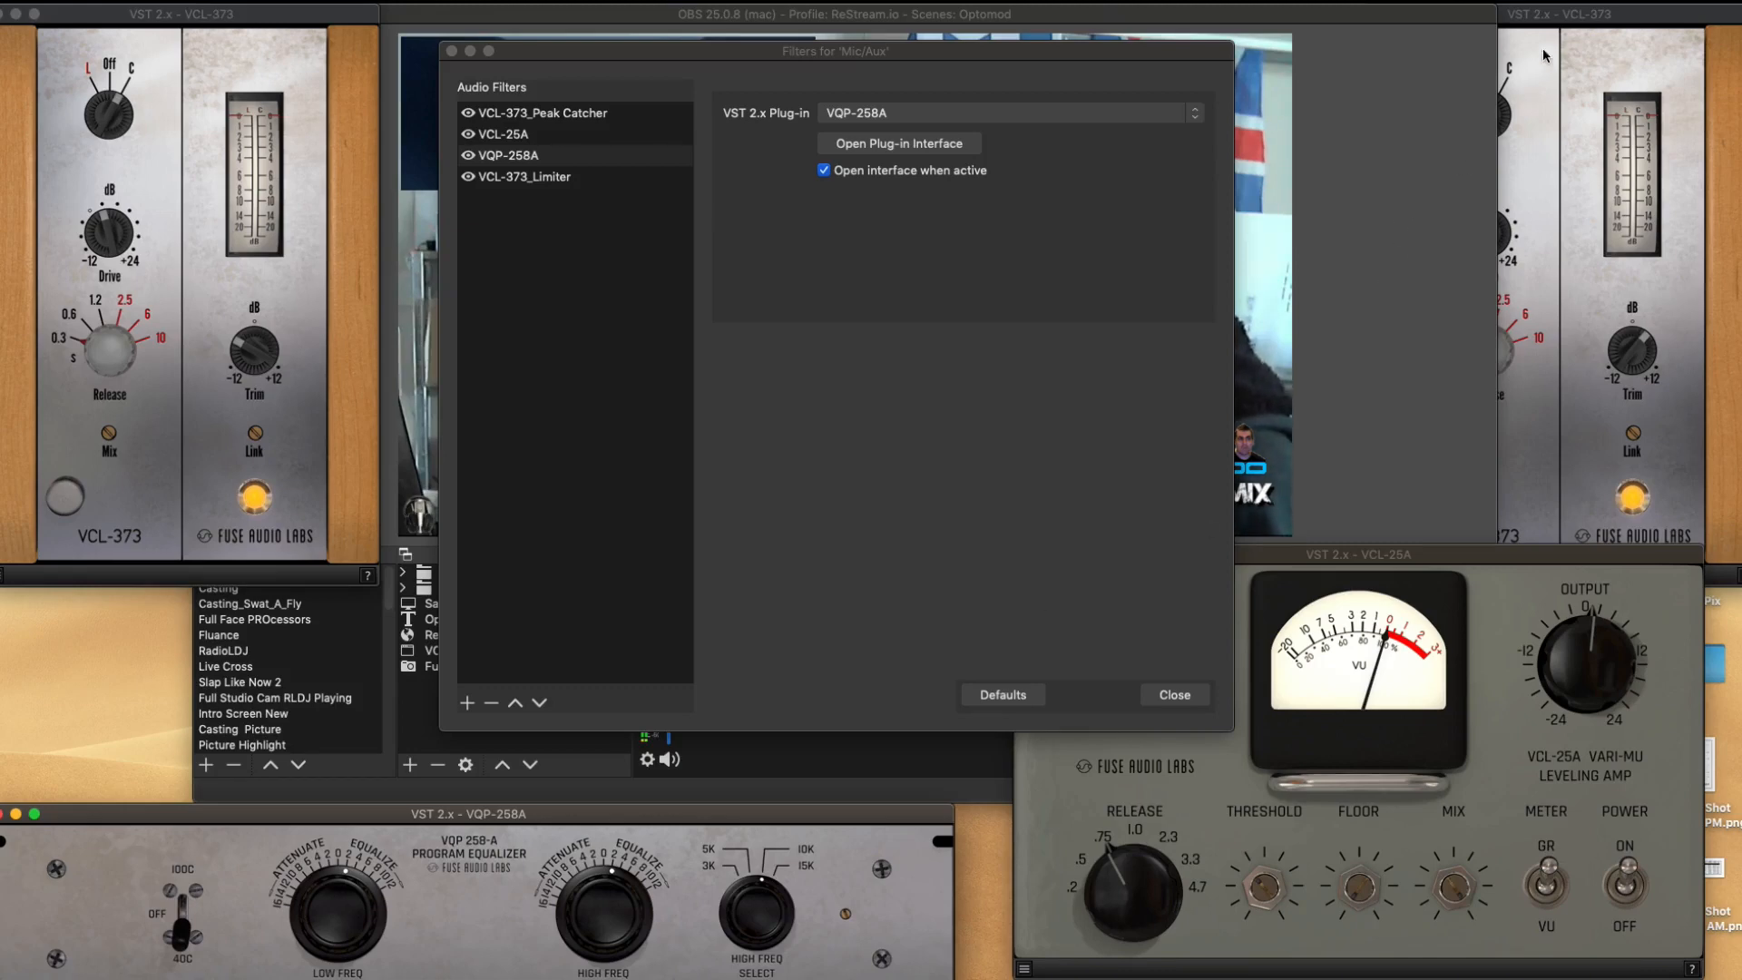
pyautogui.click(1558, 20)
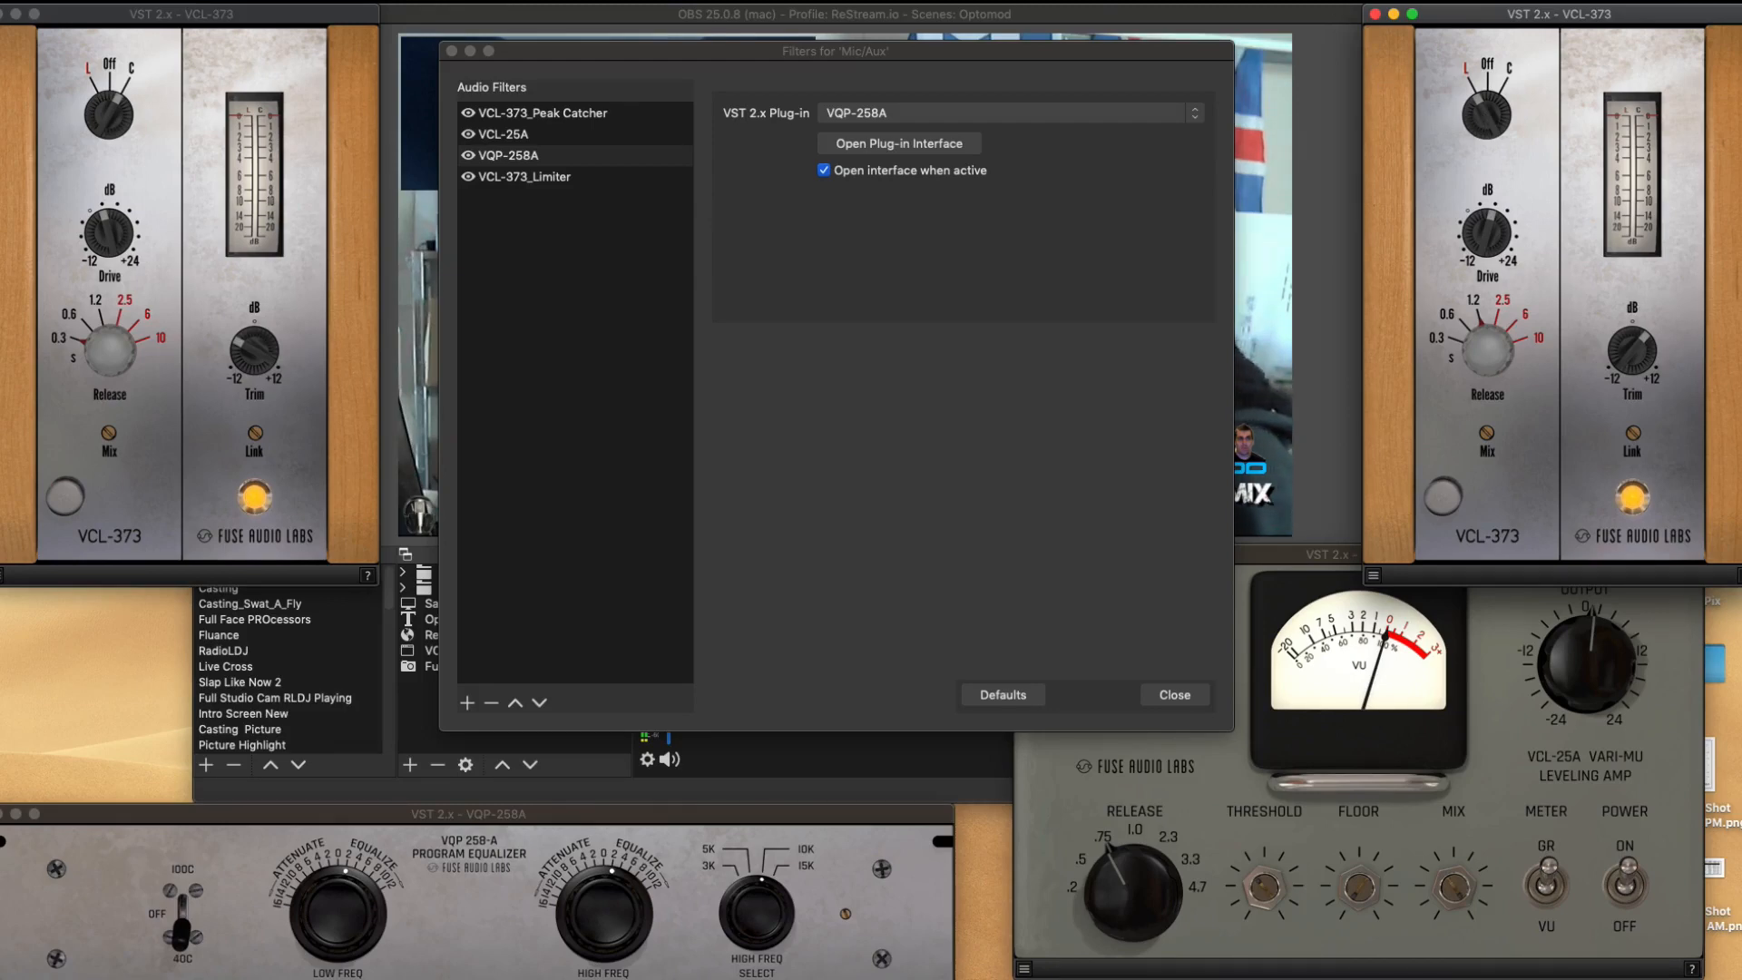
# Disable all four existing Mic/Aux filters and bring the original VCL-25A plug-in window forward
pyautogui.click(469, 113)
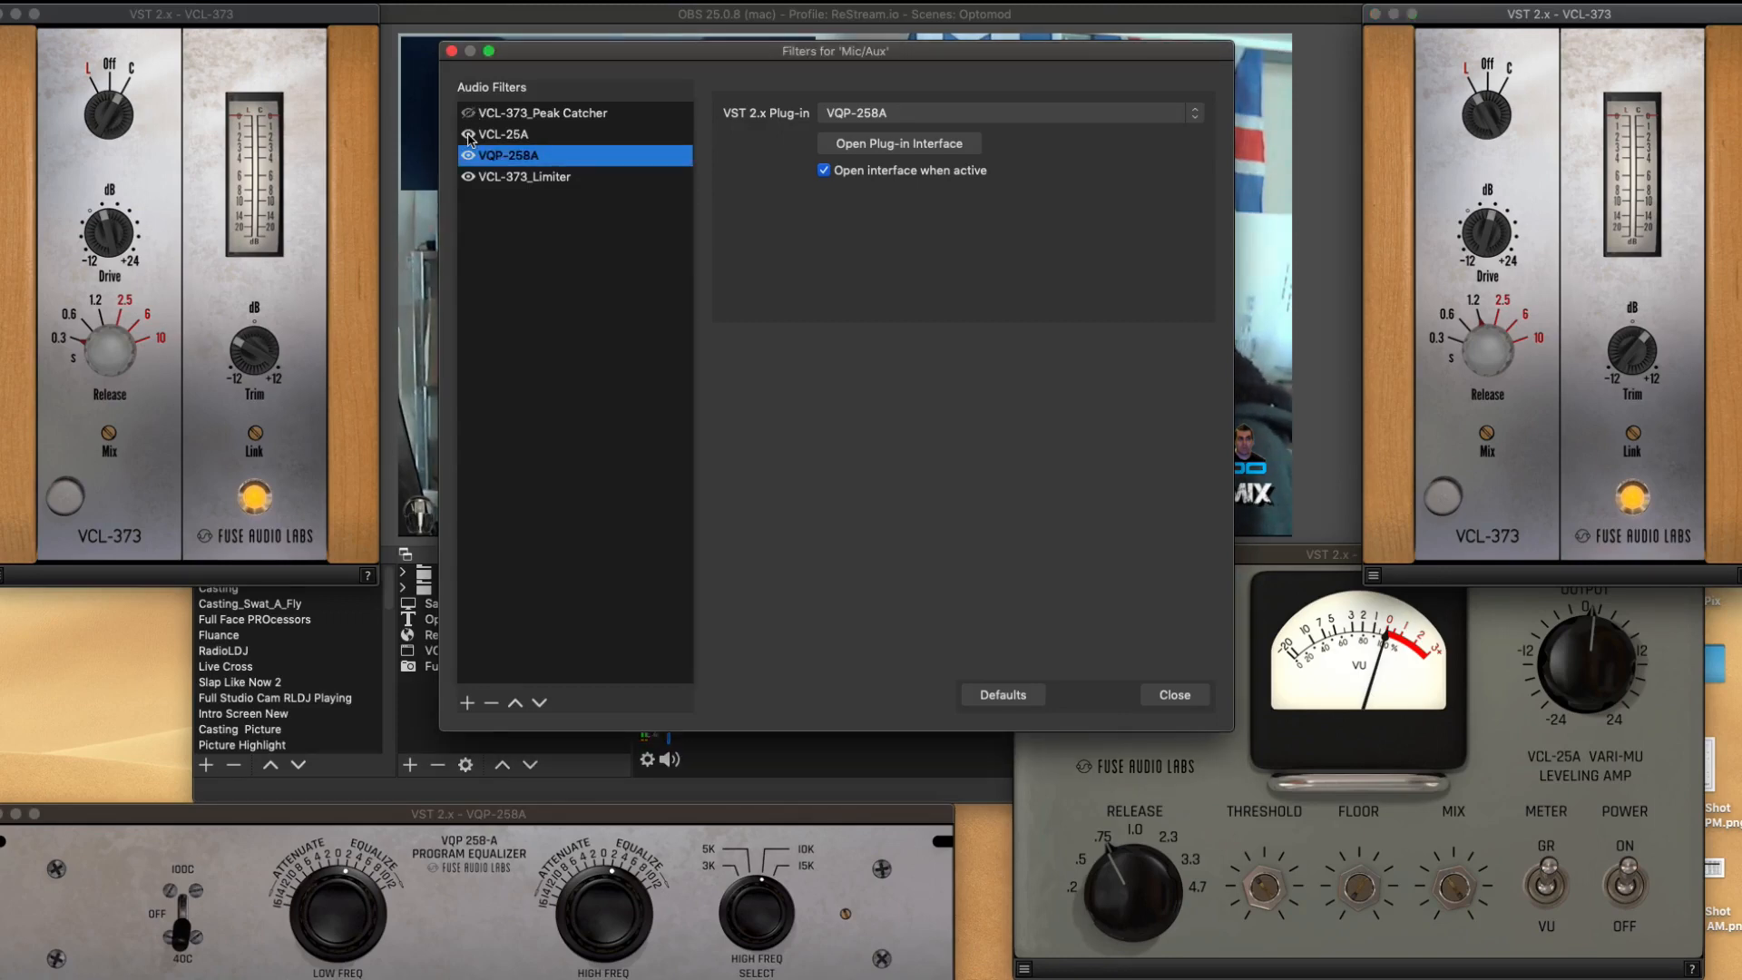
pyautogui.click(468, 134)
pyautogui.click(468, 155)
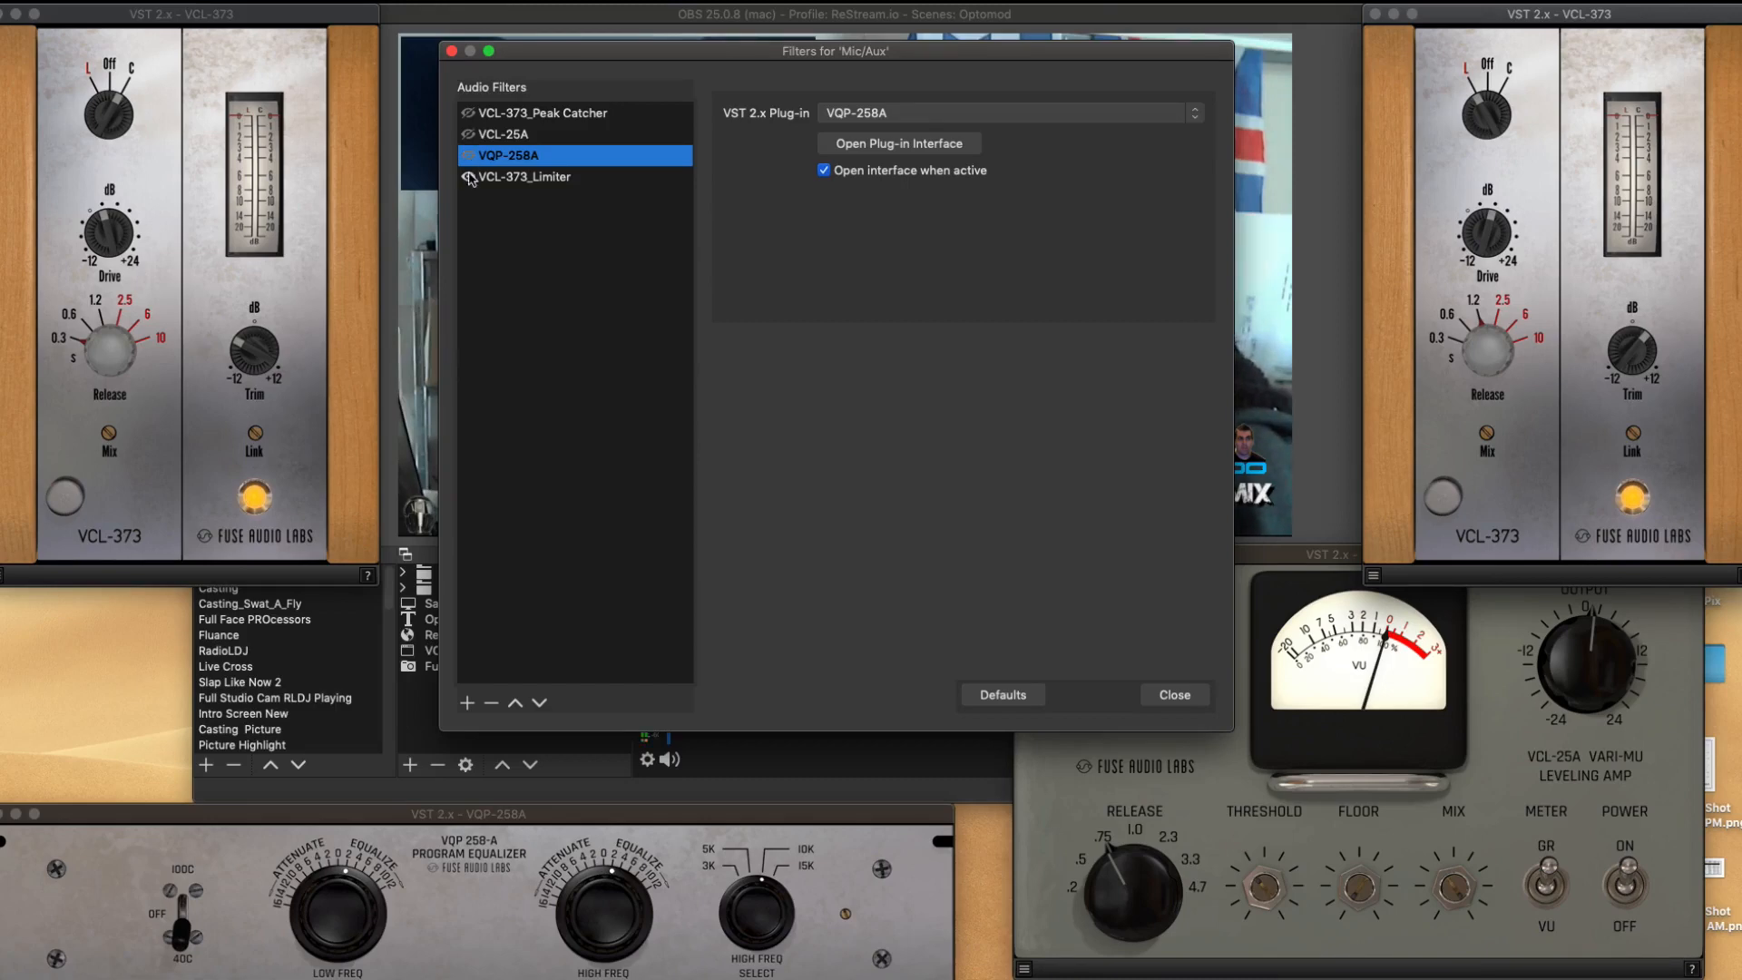
pyautogui.click(468, 176)
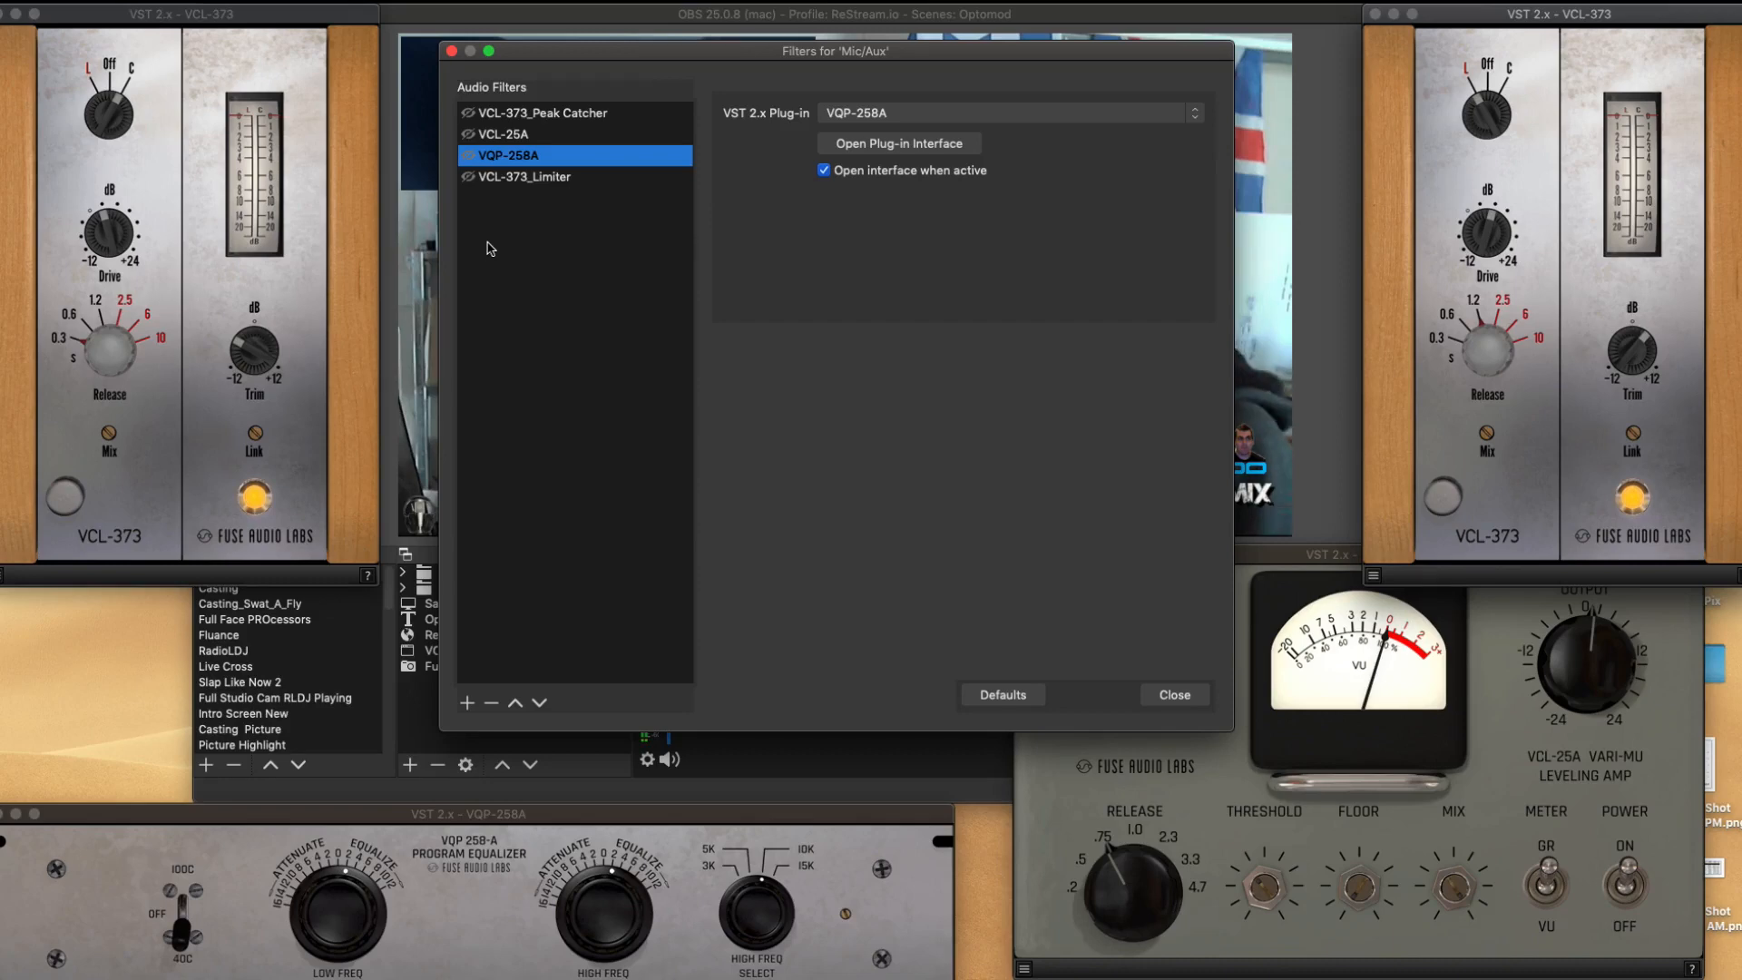
pyautogui.click(1167, 766)
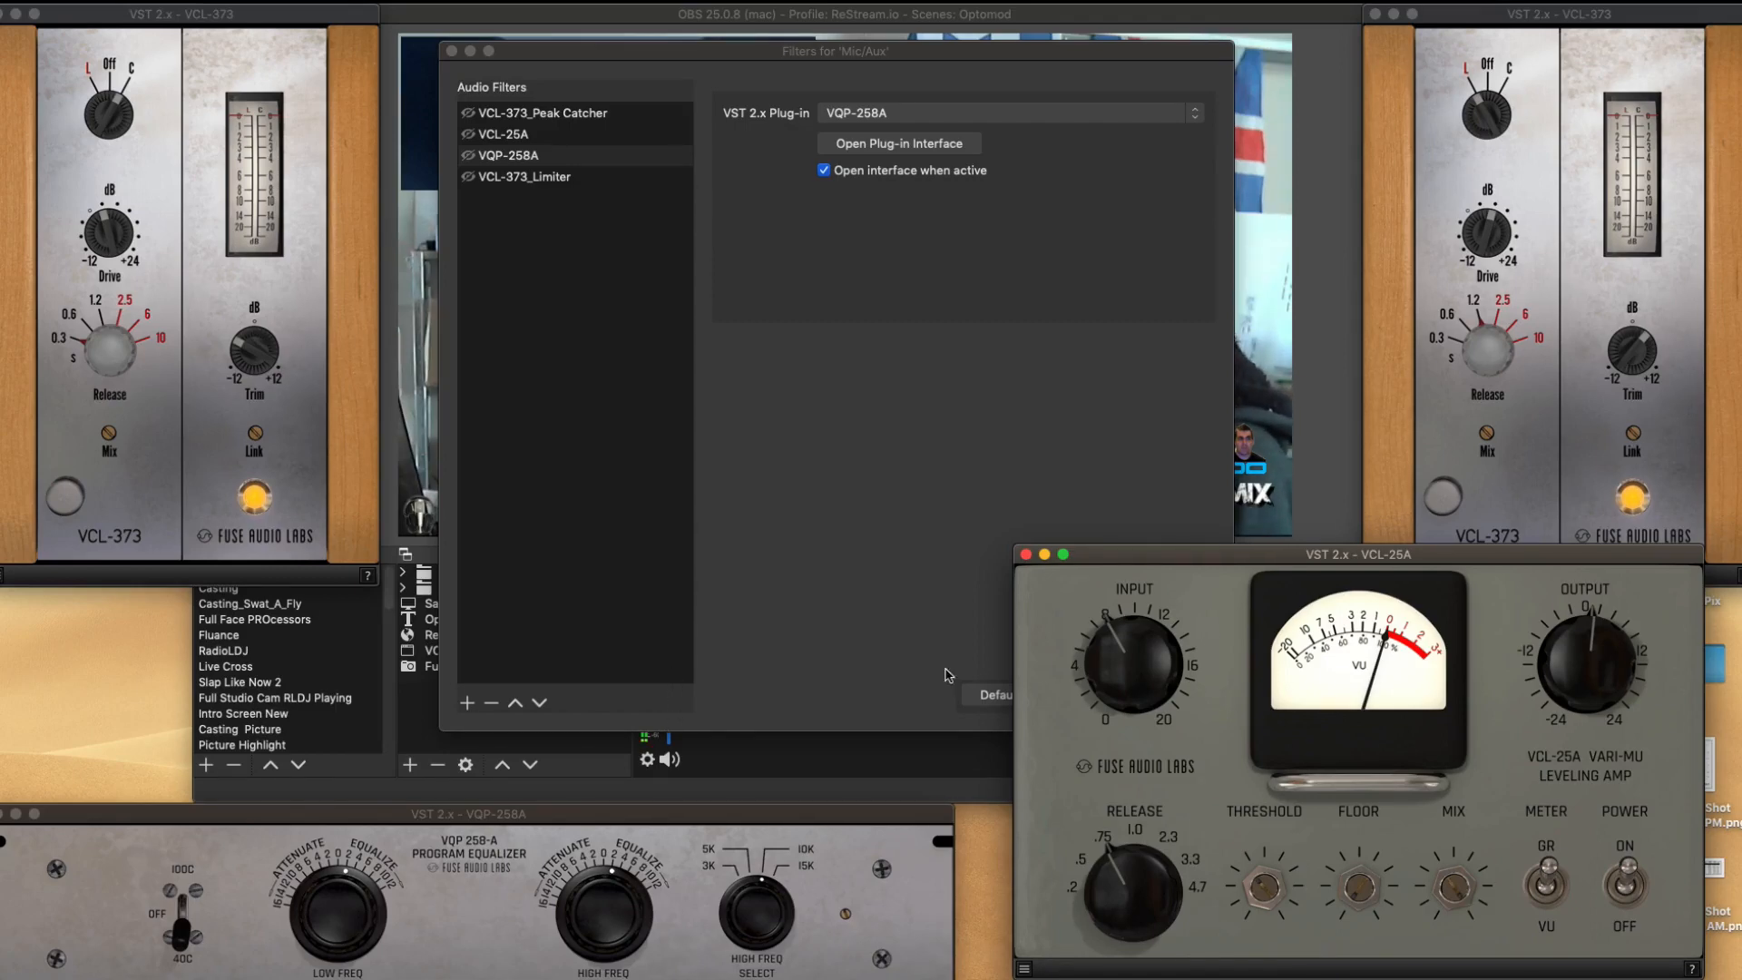
# Add a VST 2.x Plug-in filter with its default name to Mic/Aux and load VCL-25A in it
pyautogui.click(468, 703)
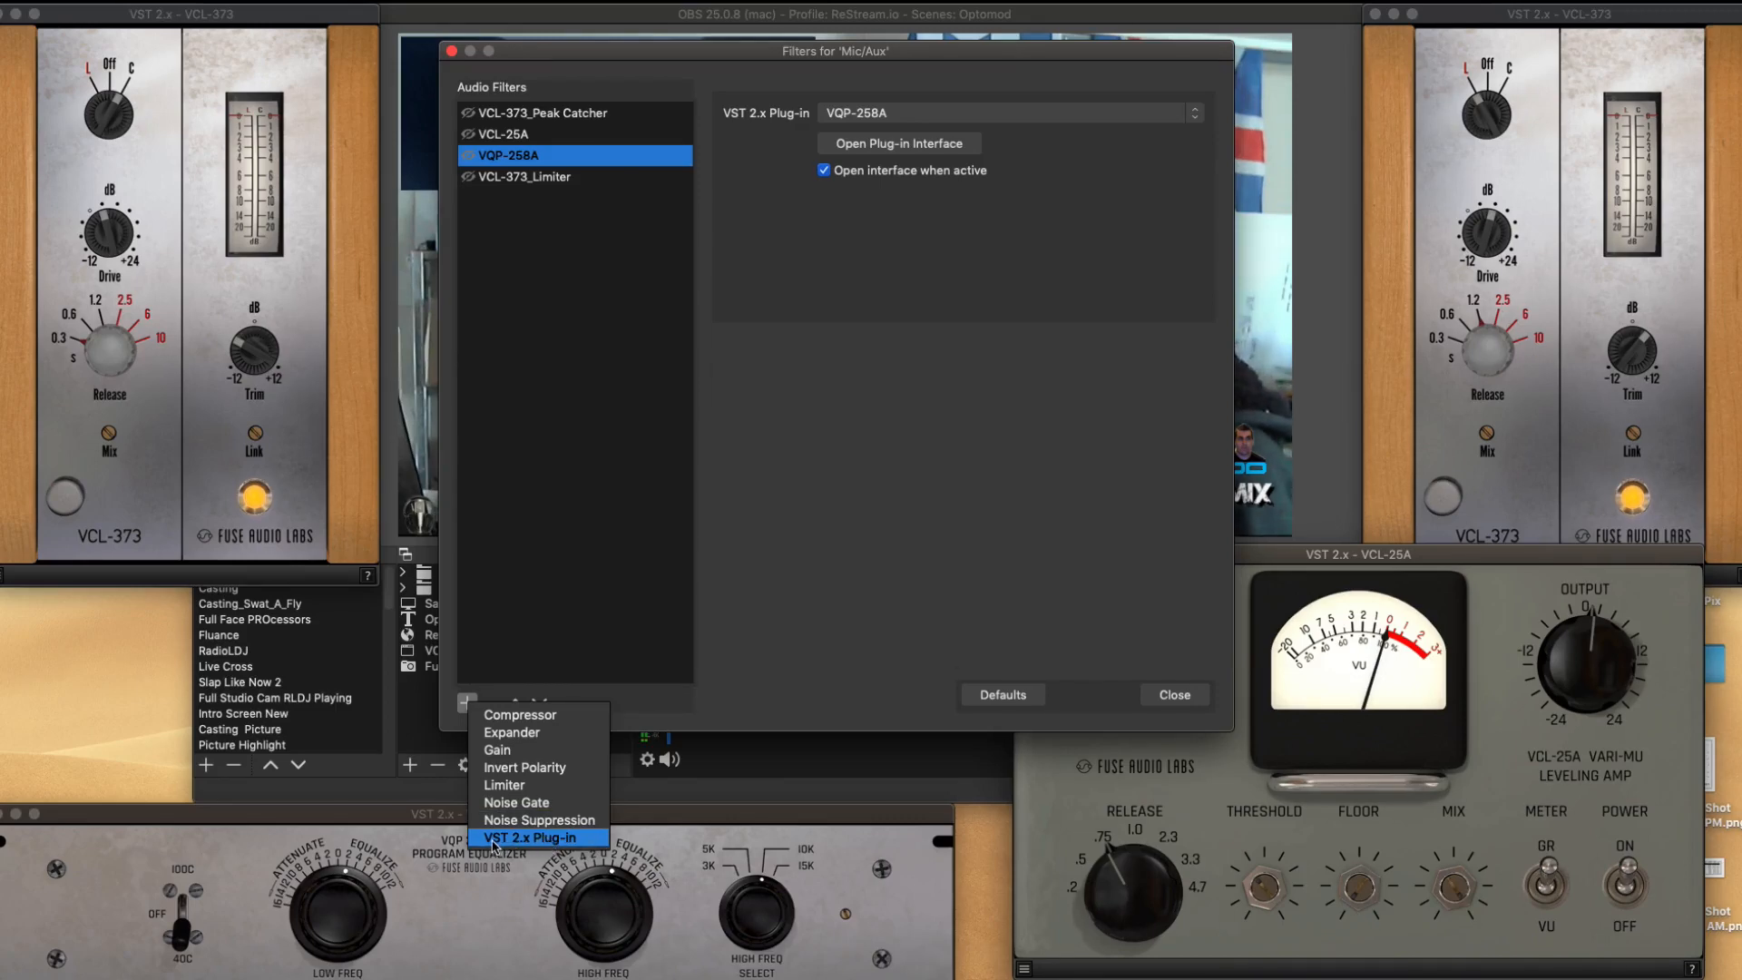
pyautogui.click(547, 844)
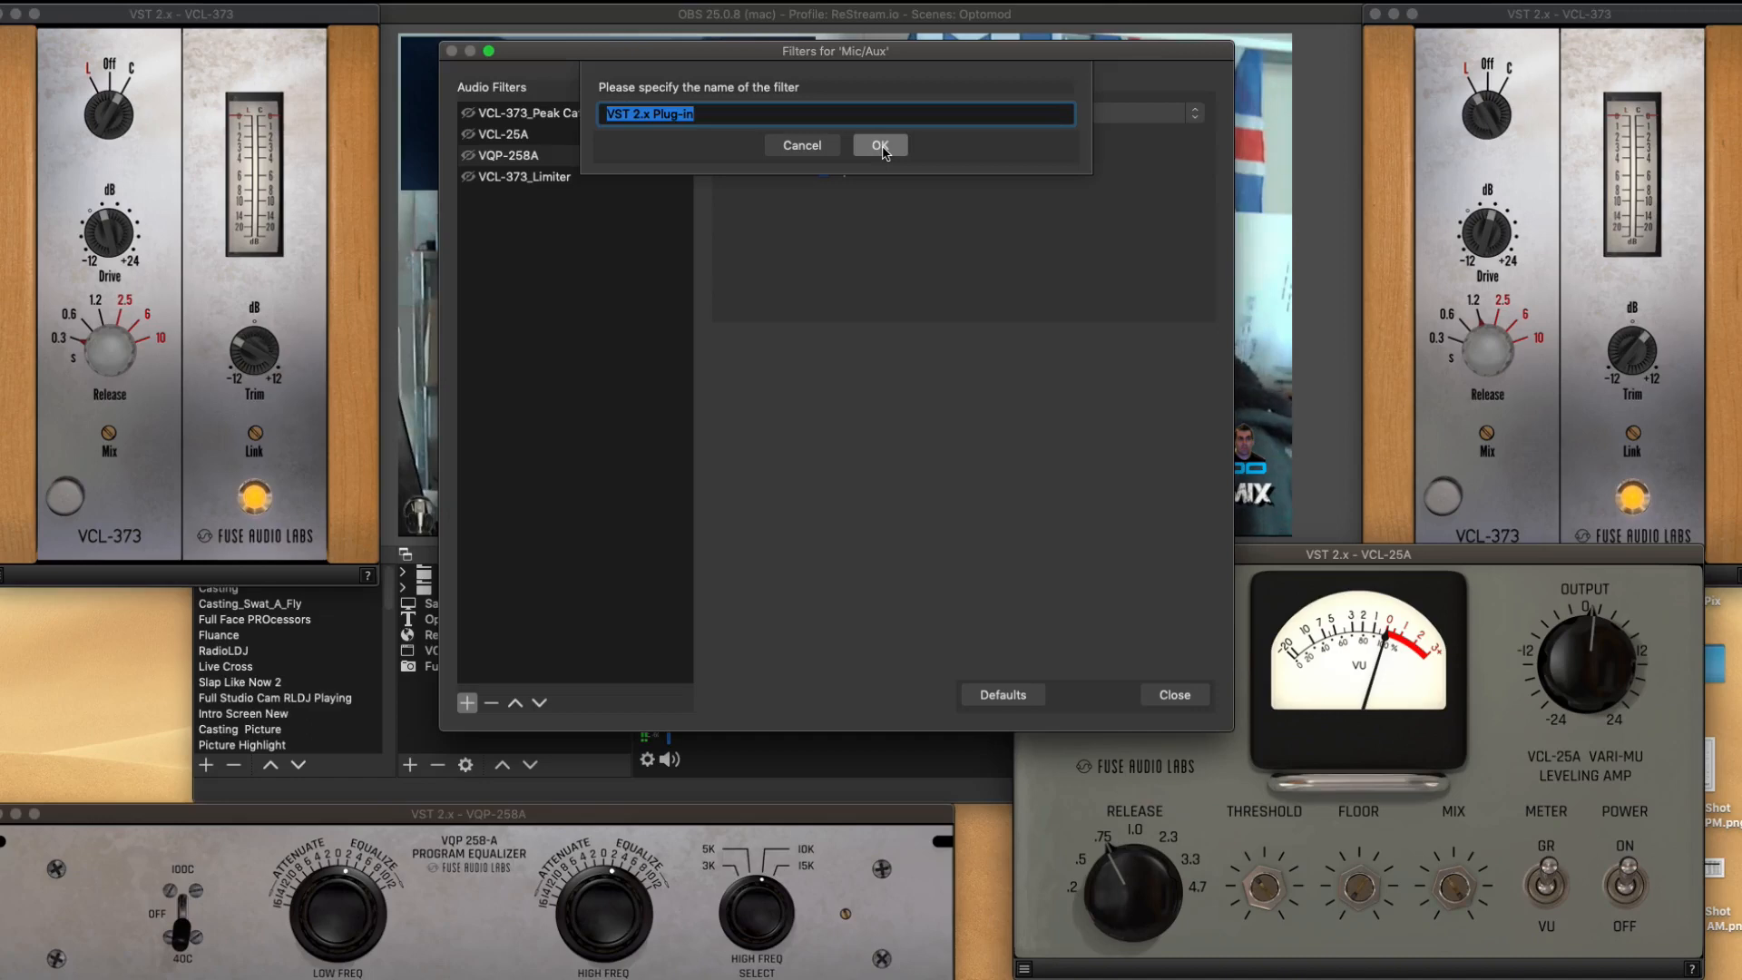
pyautogui.click(880, 147)
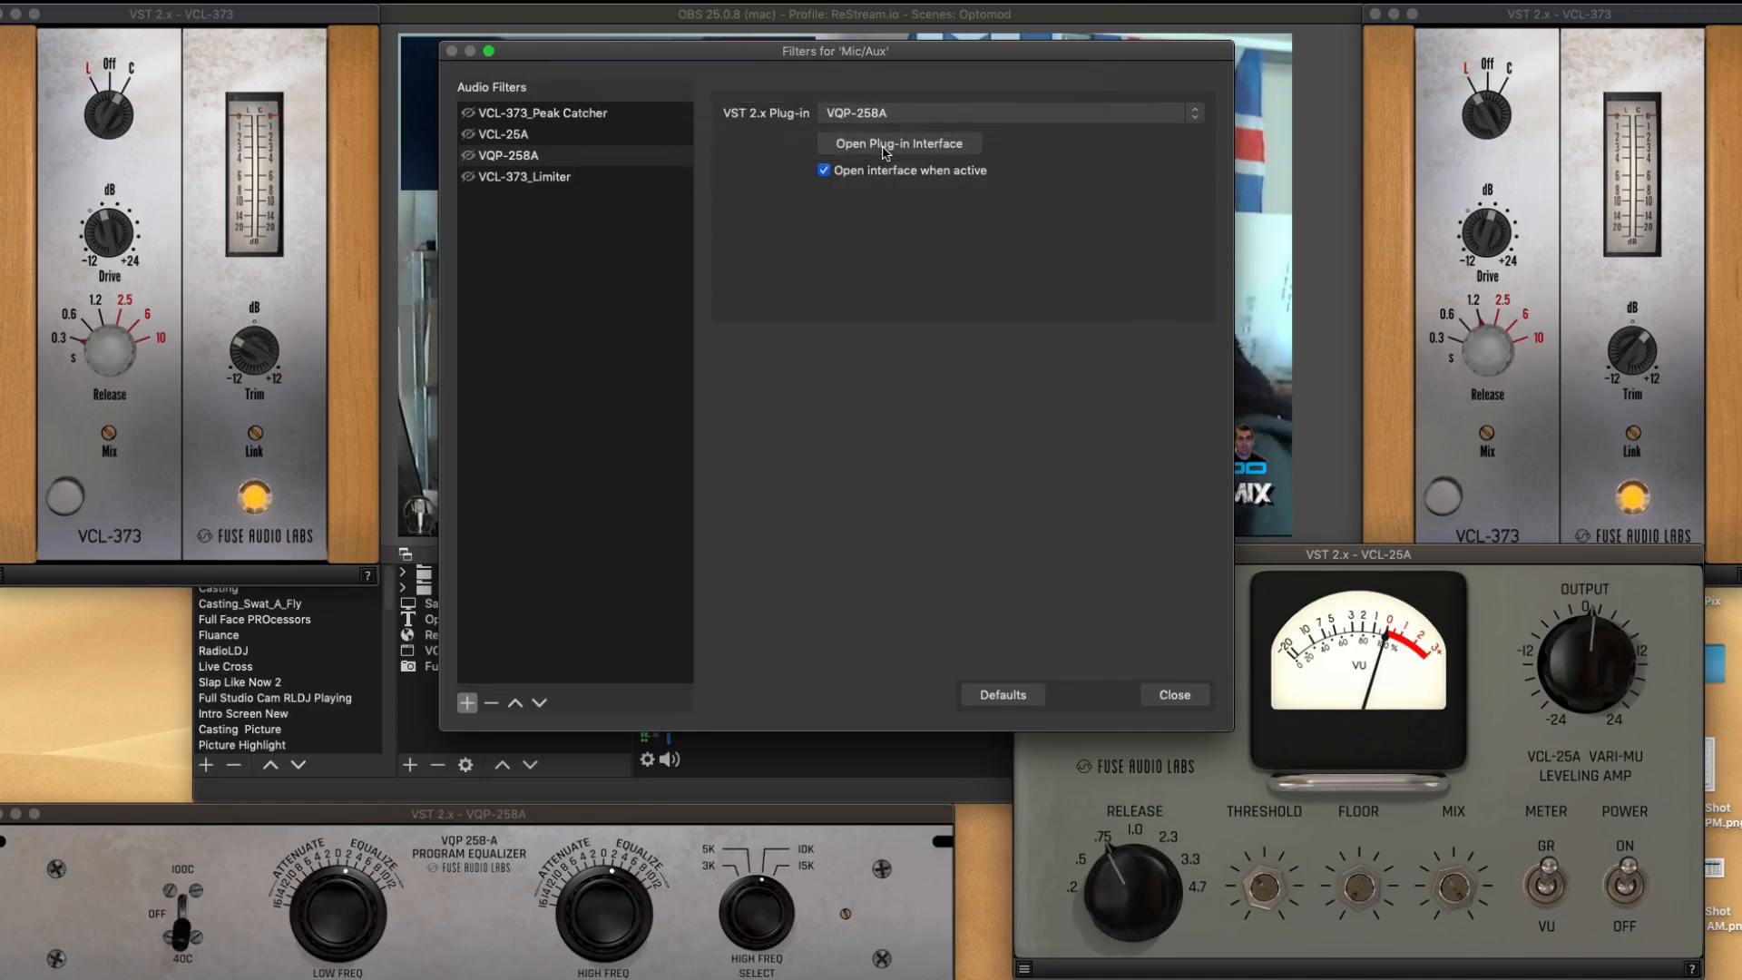
pyautogui.click(979, 115)
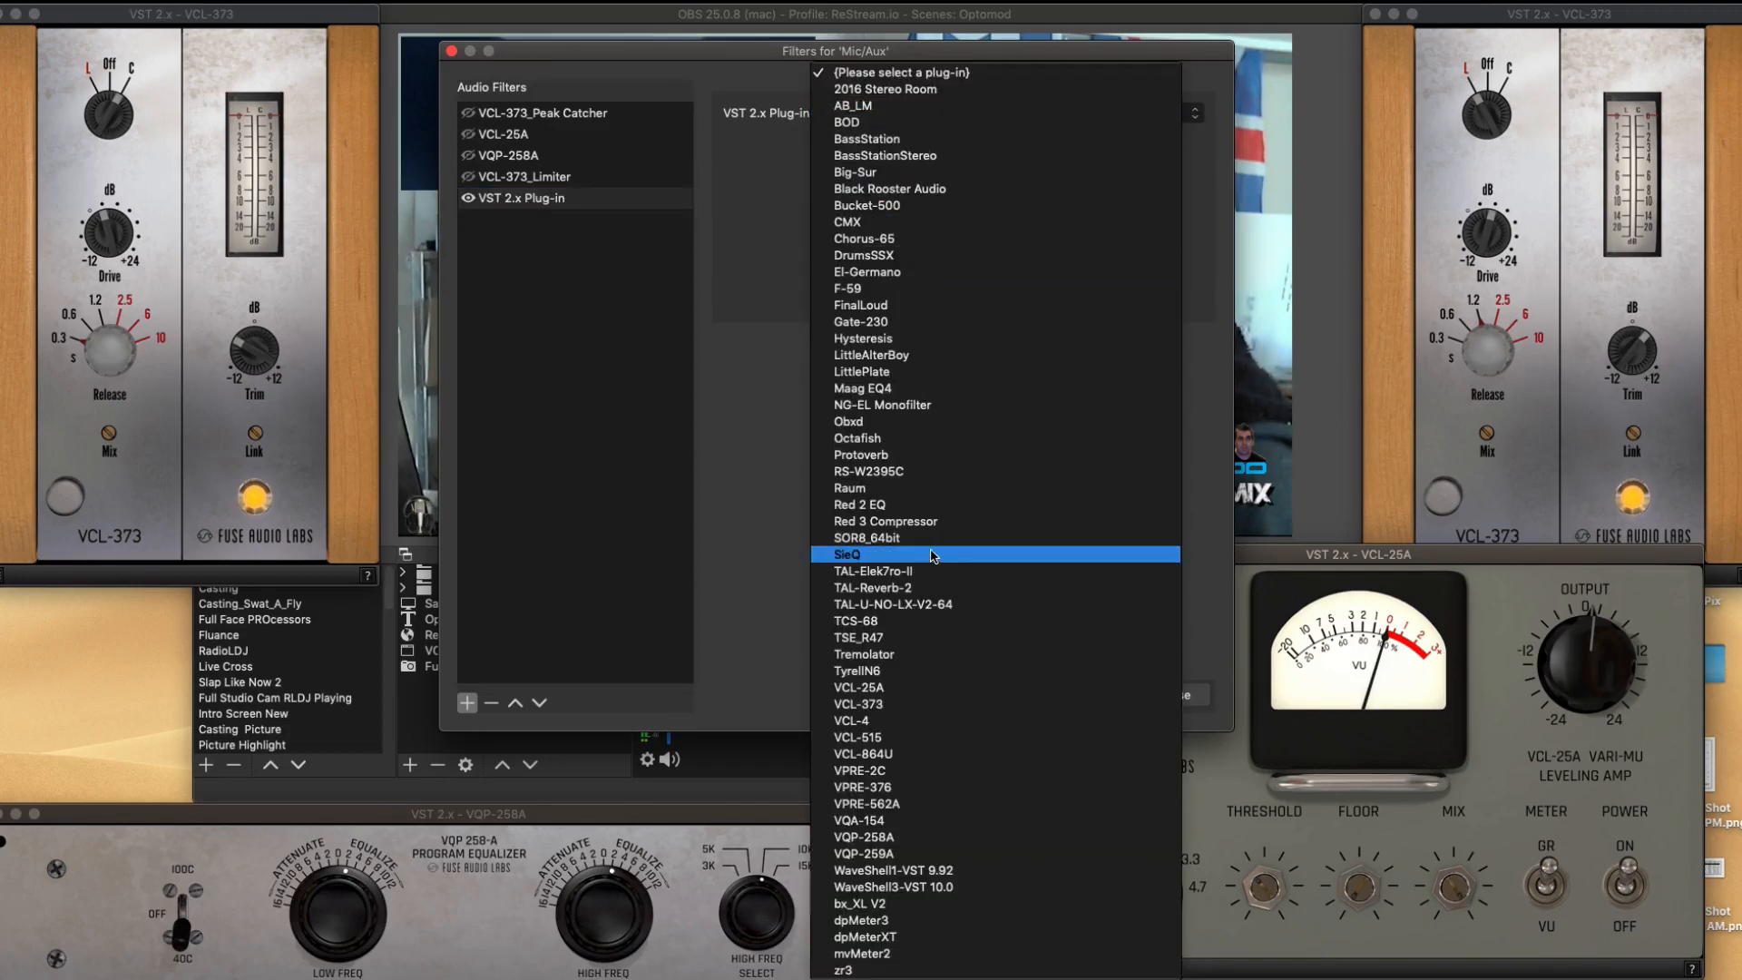
pyautogui.click(928, 692)
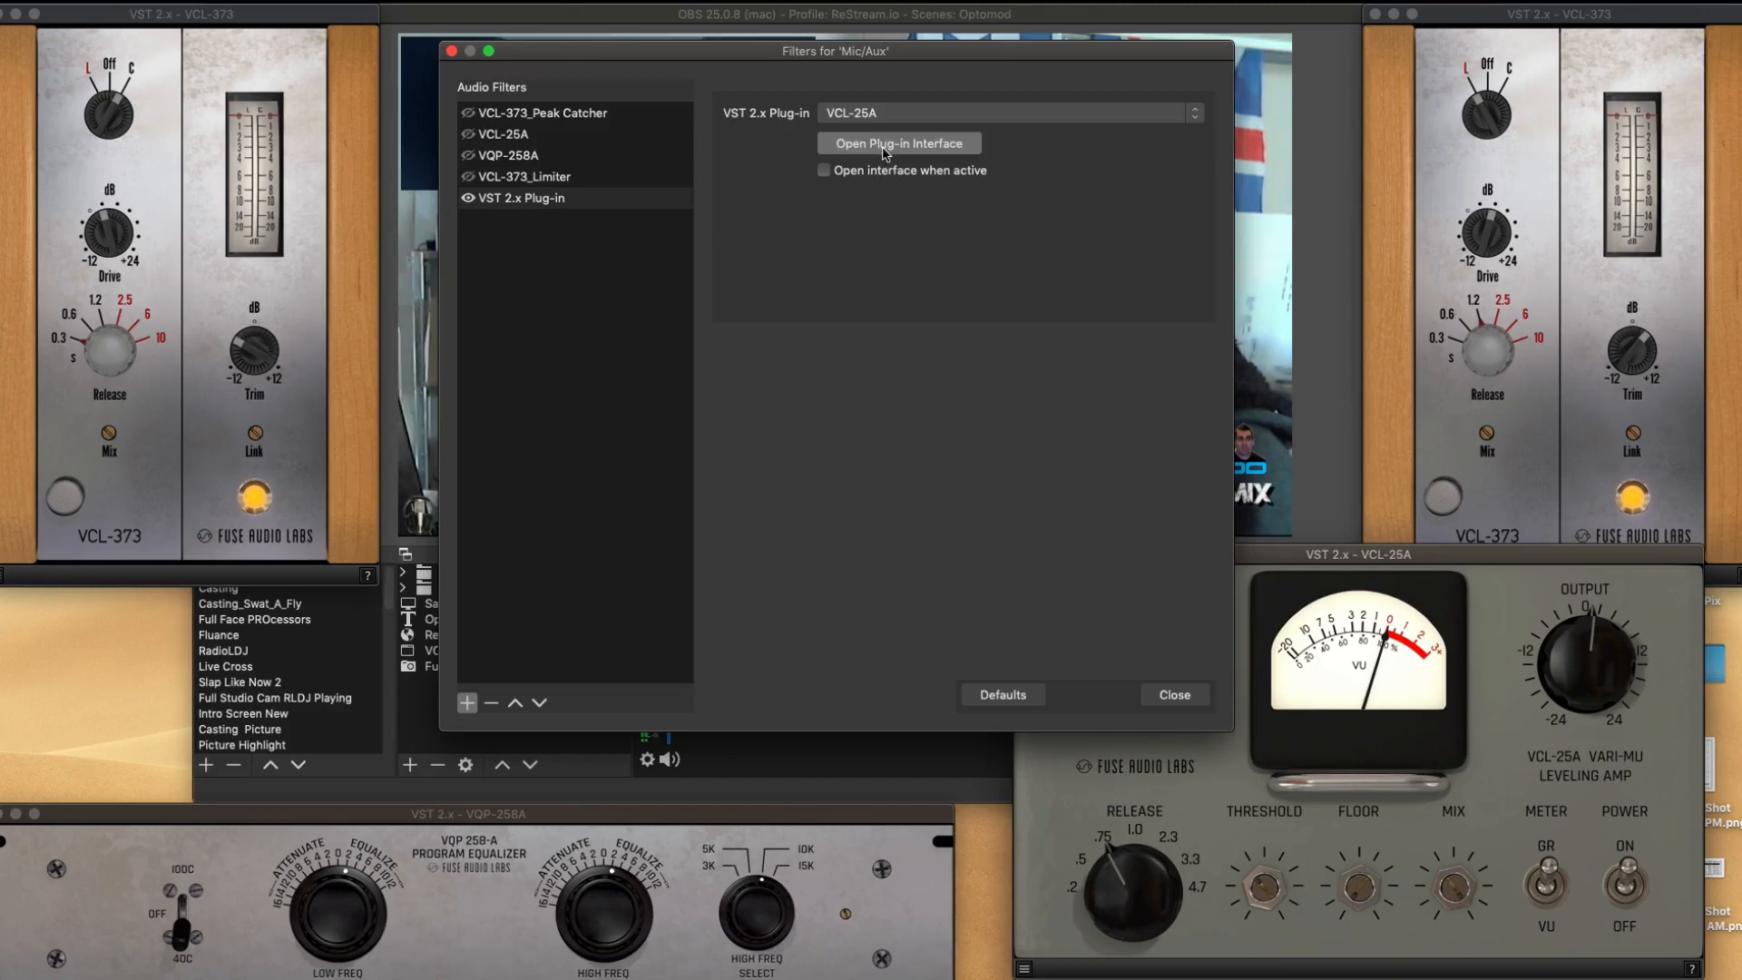
# Show the interface of the new VCL-25A filter and set it to open whenever the filter is active
pyautogui.click(849, 148)
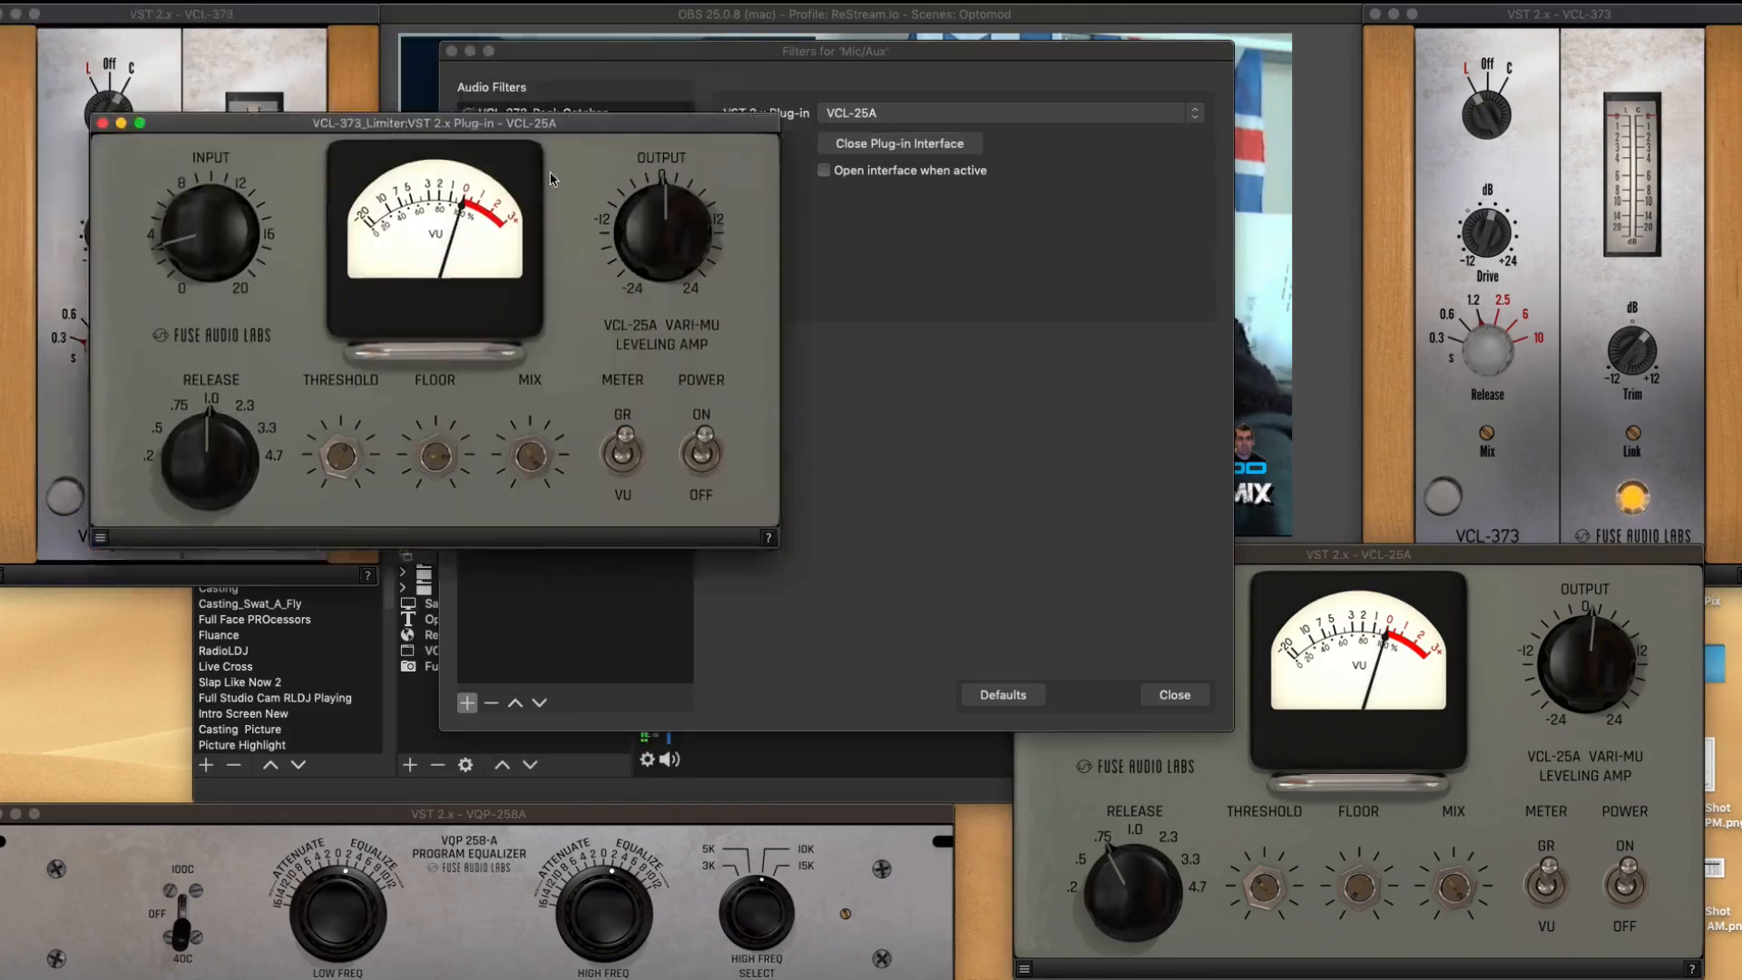
pyautogui.moveTo(475, 124); pyautogui.dragTo(920, 295)
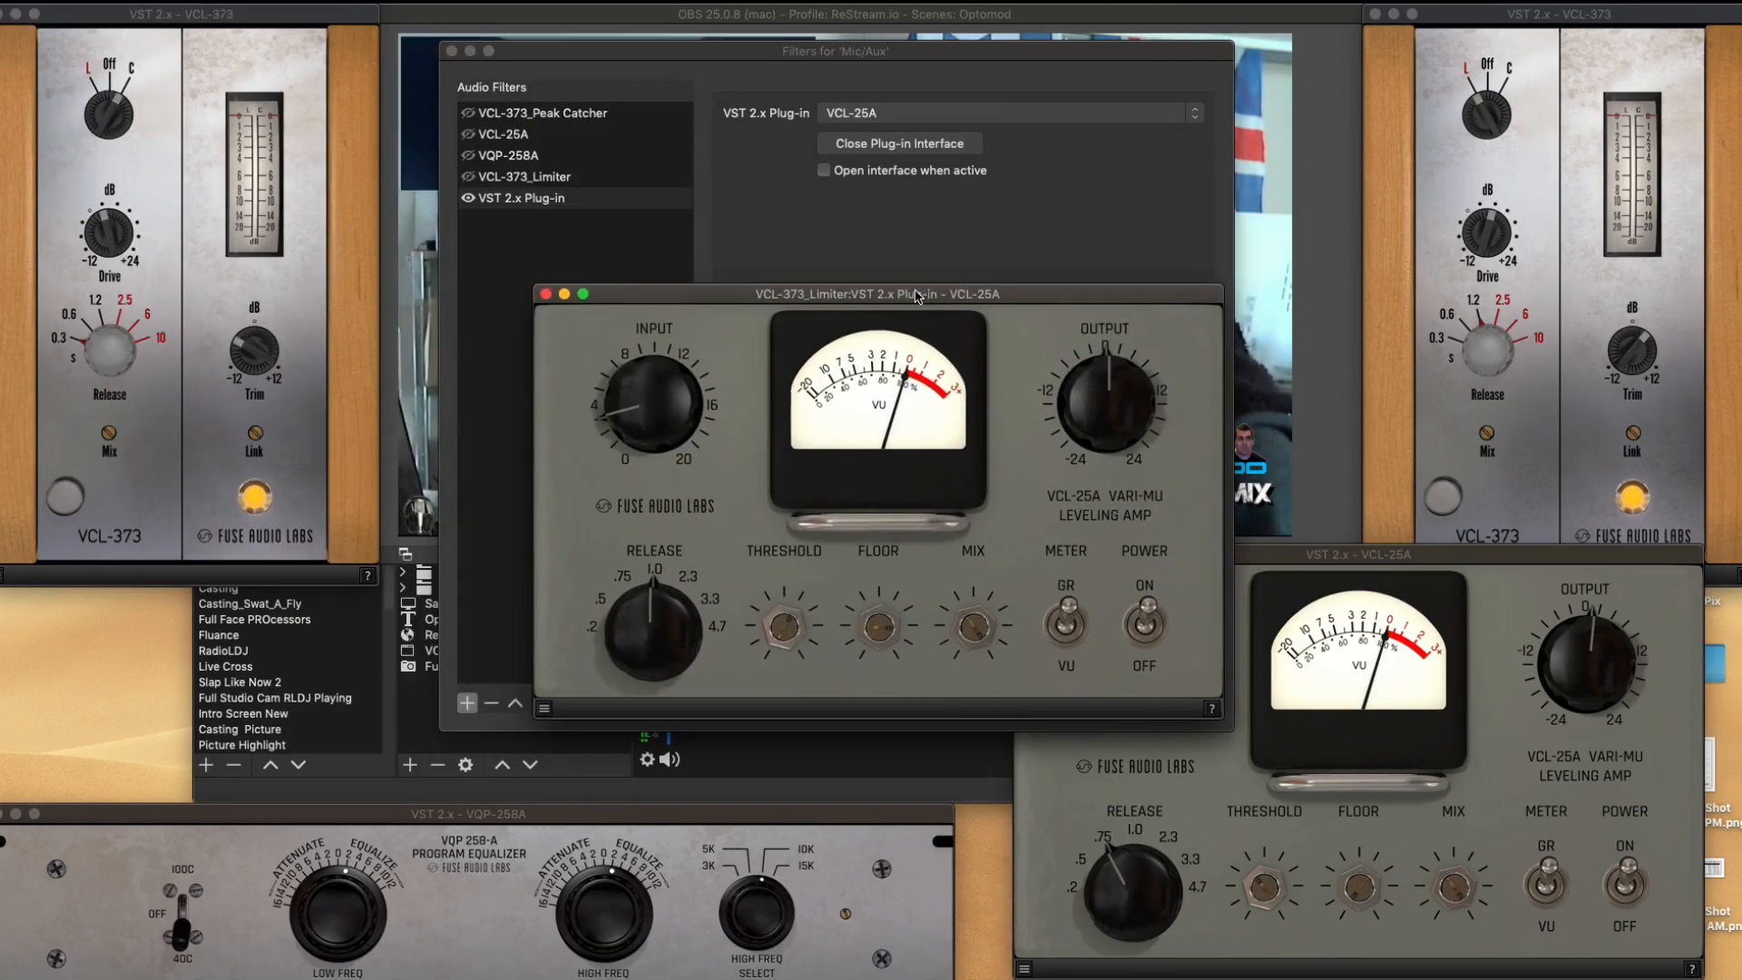
pyautogui.click(824, 171)
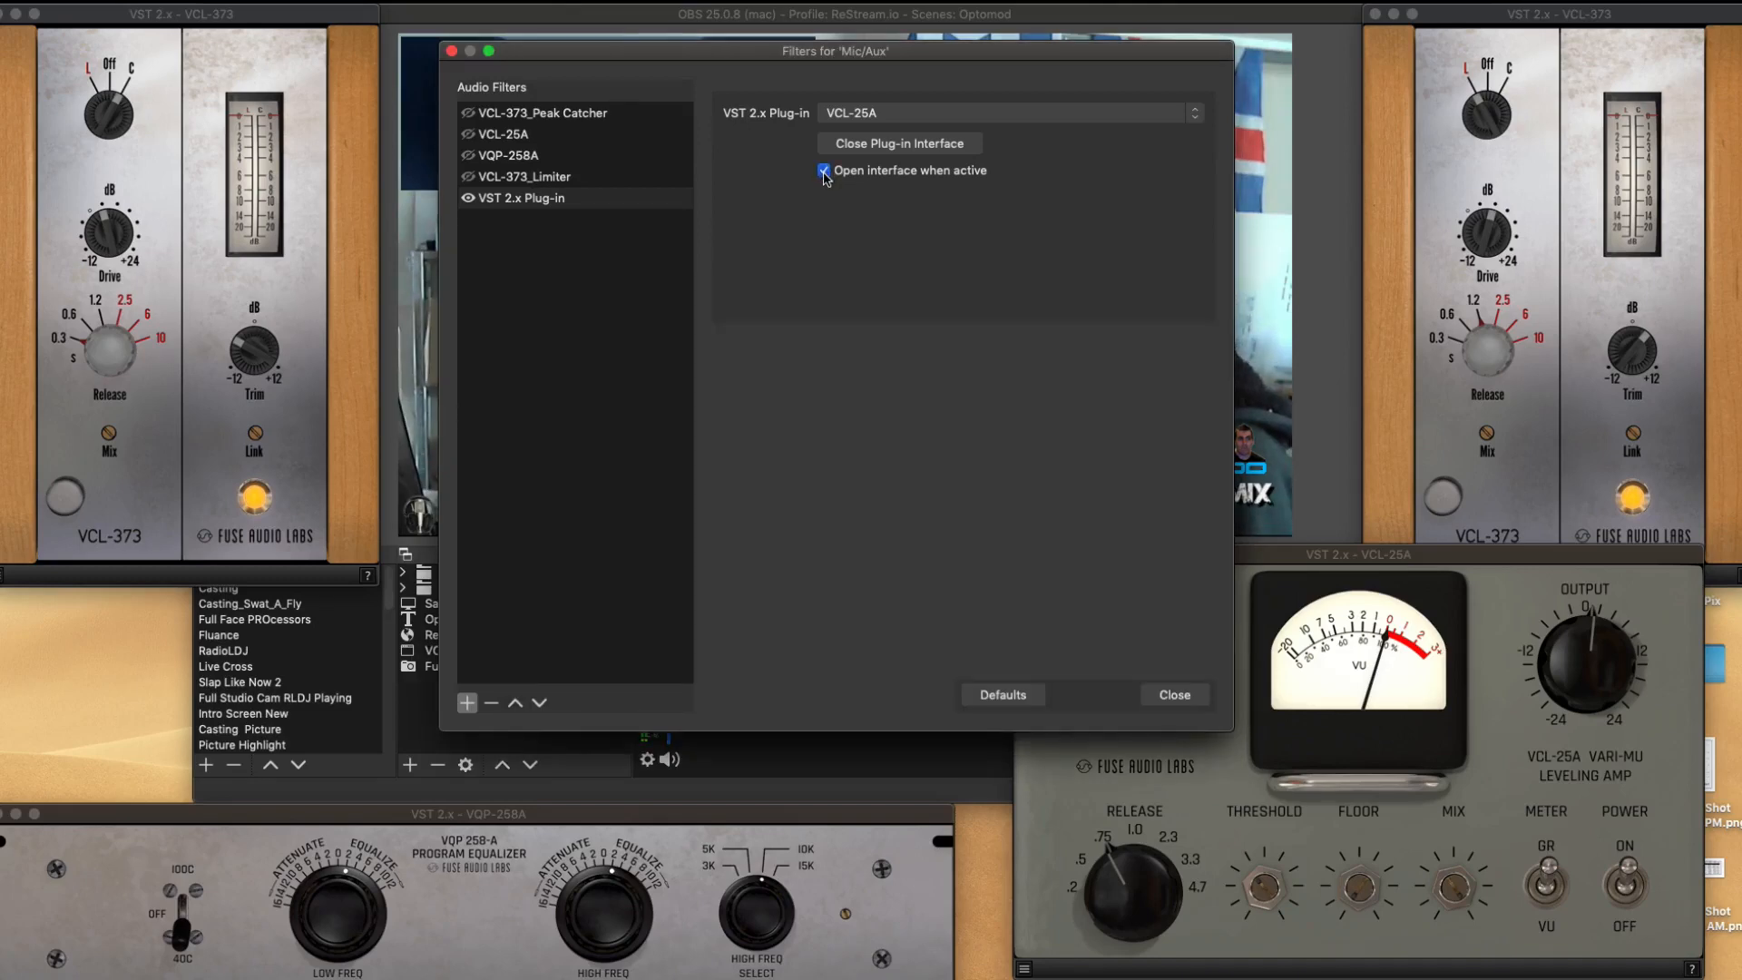
# Arrange the filters dialog and the new VCL-25A plug-in window side by side without overlap
pyautogui.moveTo(851, 53); pyautogui.dragTo(1250, 221)
pyautogui.moveTo(796, 304); pyautogui.dragTo(326, 366)
pyautogui.moveTo(1122, 208); pyautogui.dragTo(1177, 218)
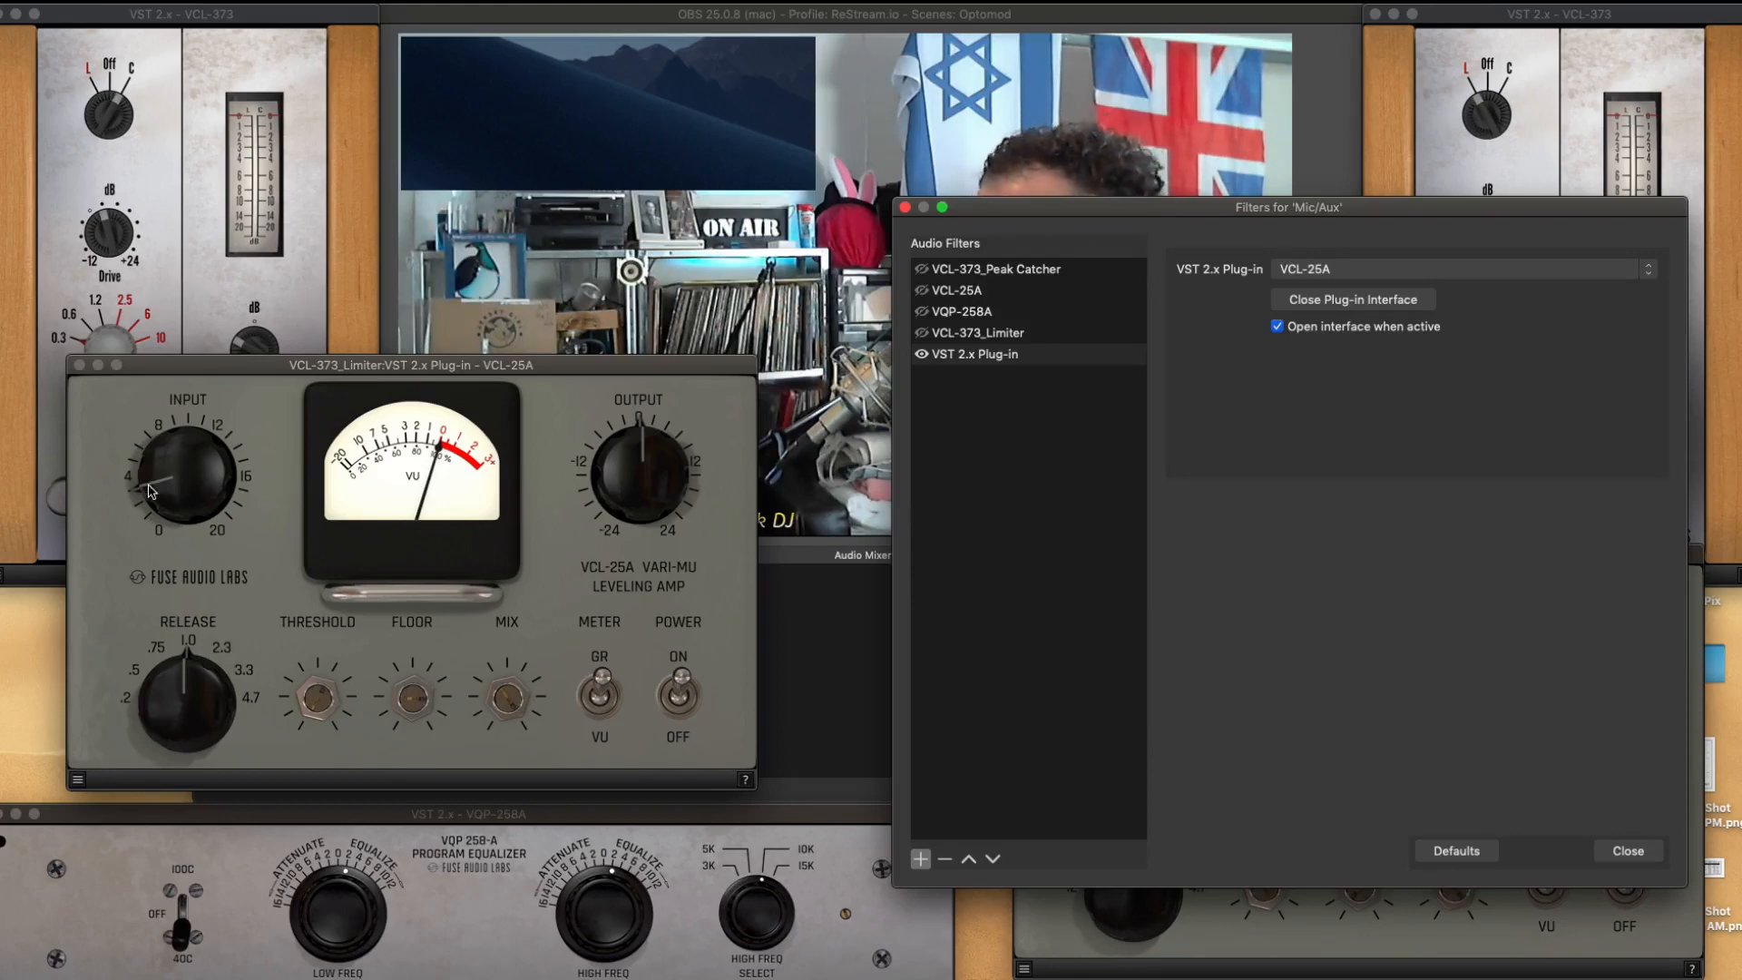
# Raise the new VCL-25A's input to about 8 and lower its threshold to about 17
pyautogui.moveTo(159, 491); pyautogui.dragTo(166, 454)
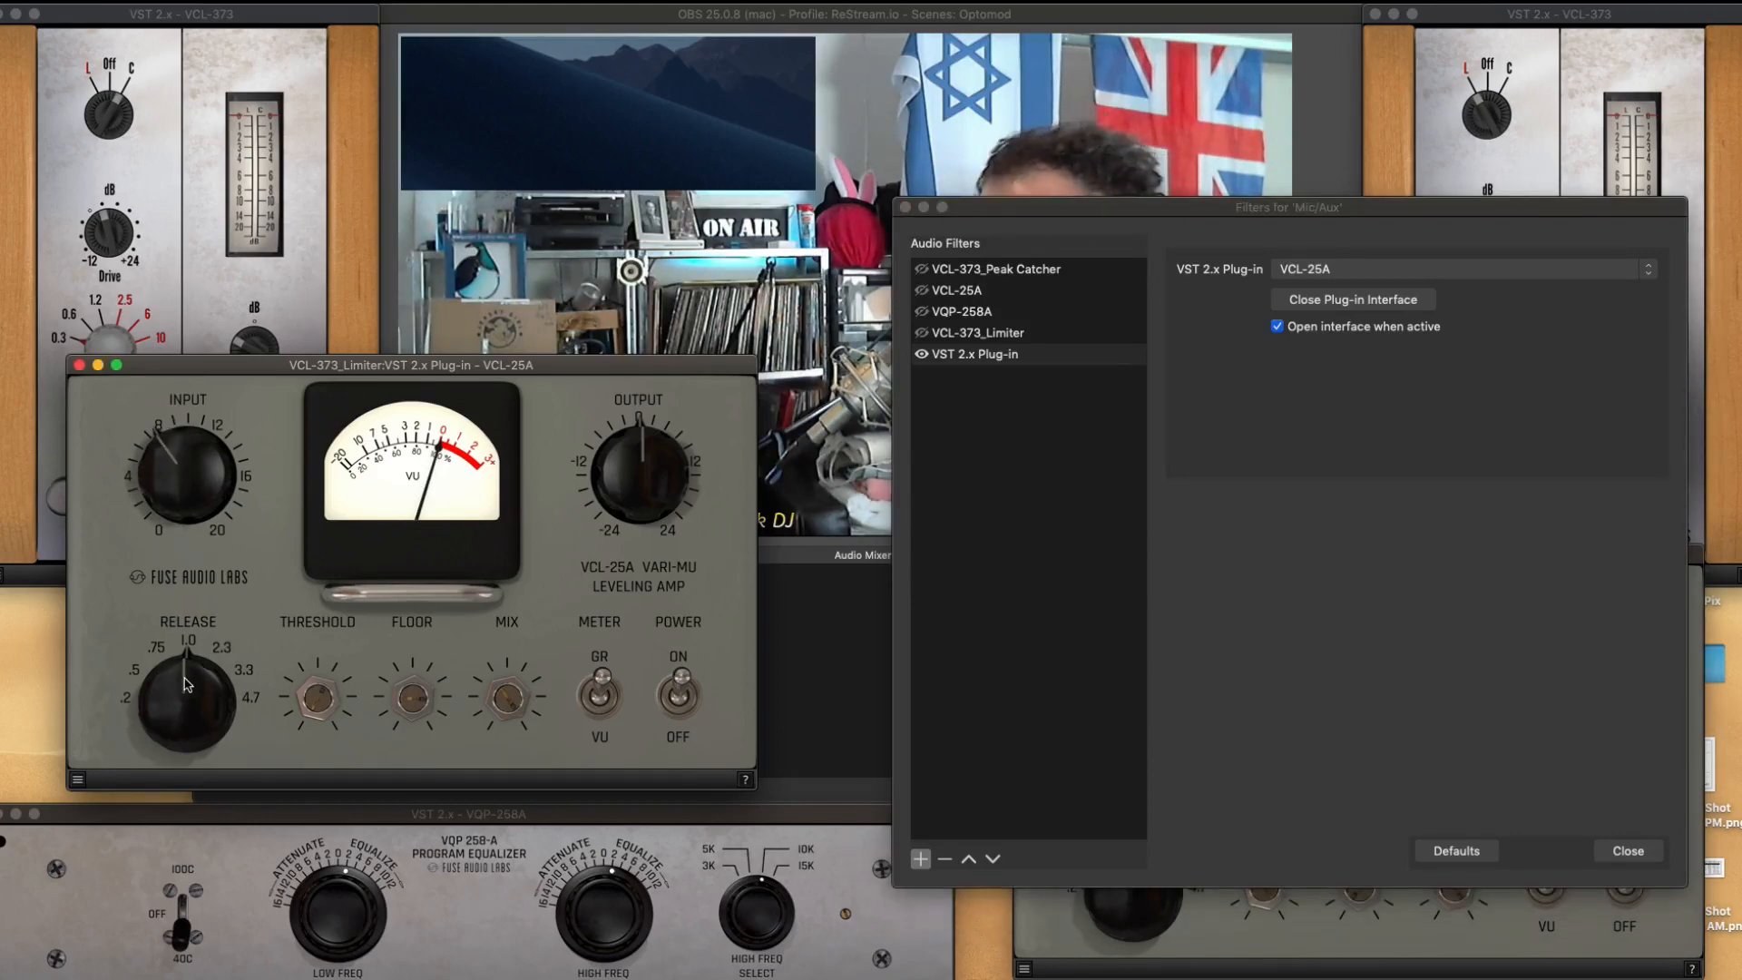
pyautogui.click(325, 699)
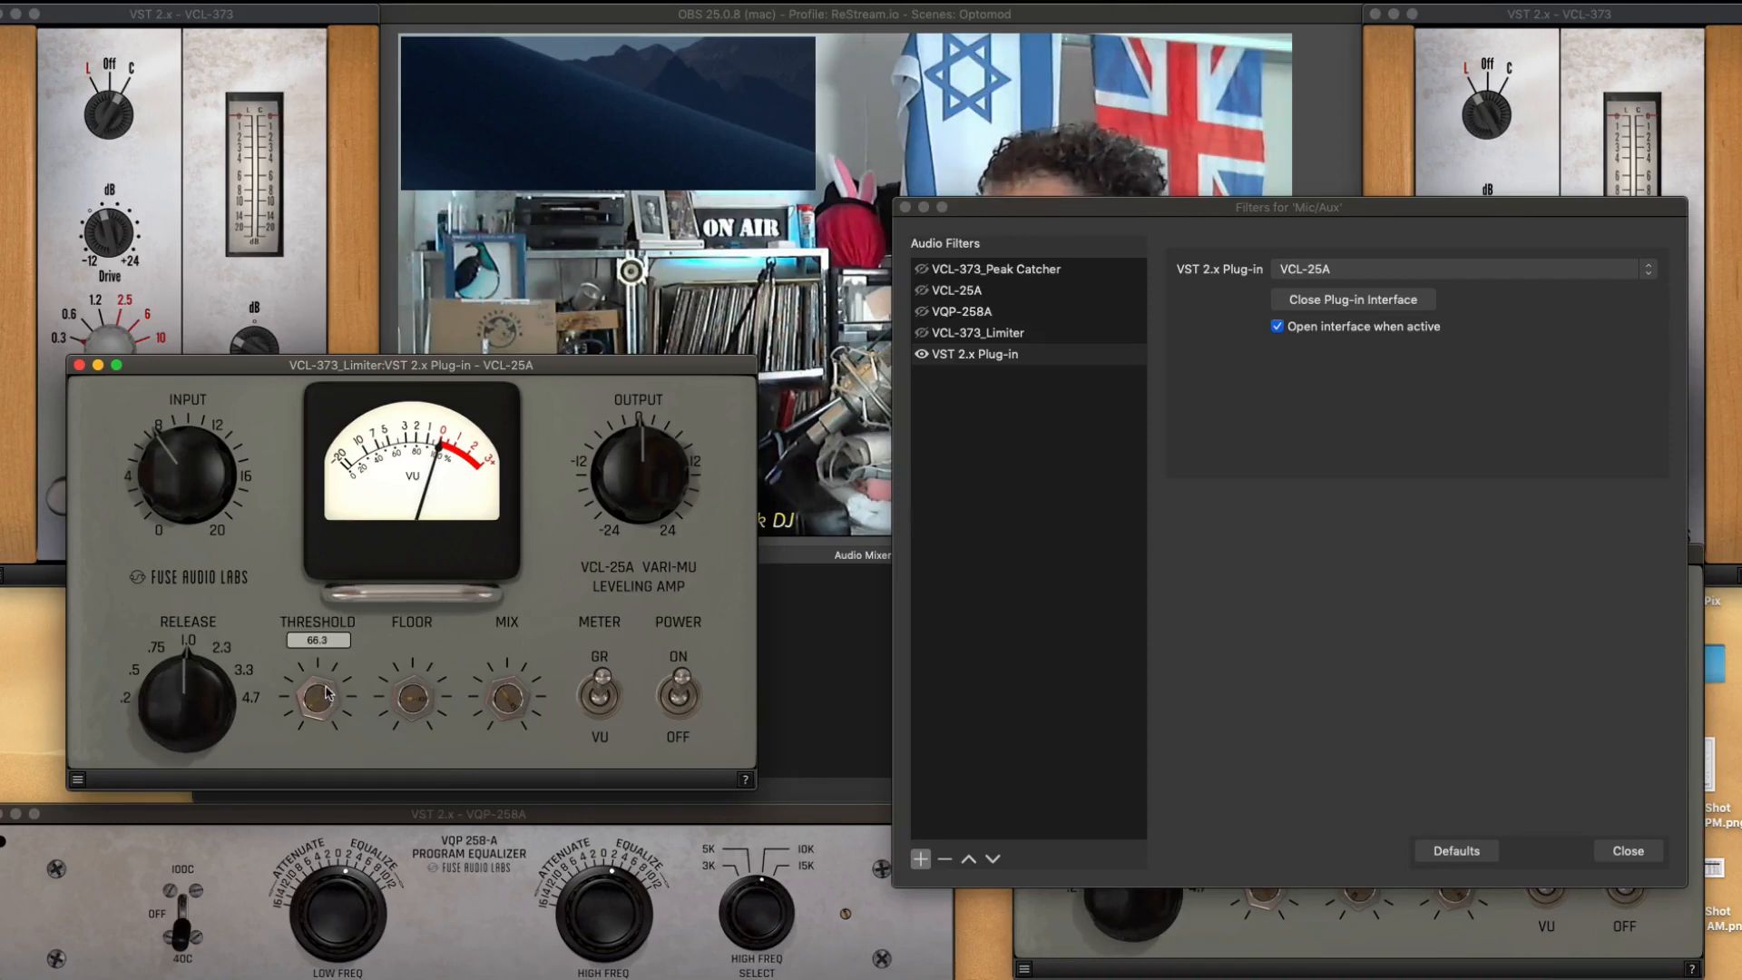
pyautogui.moveTo(331, 676); pyautogui.dragTo(307, 772)
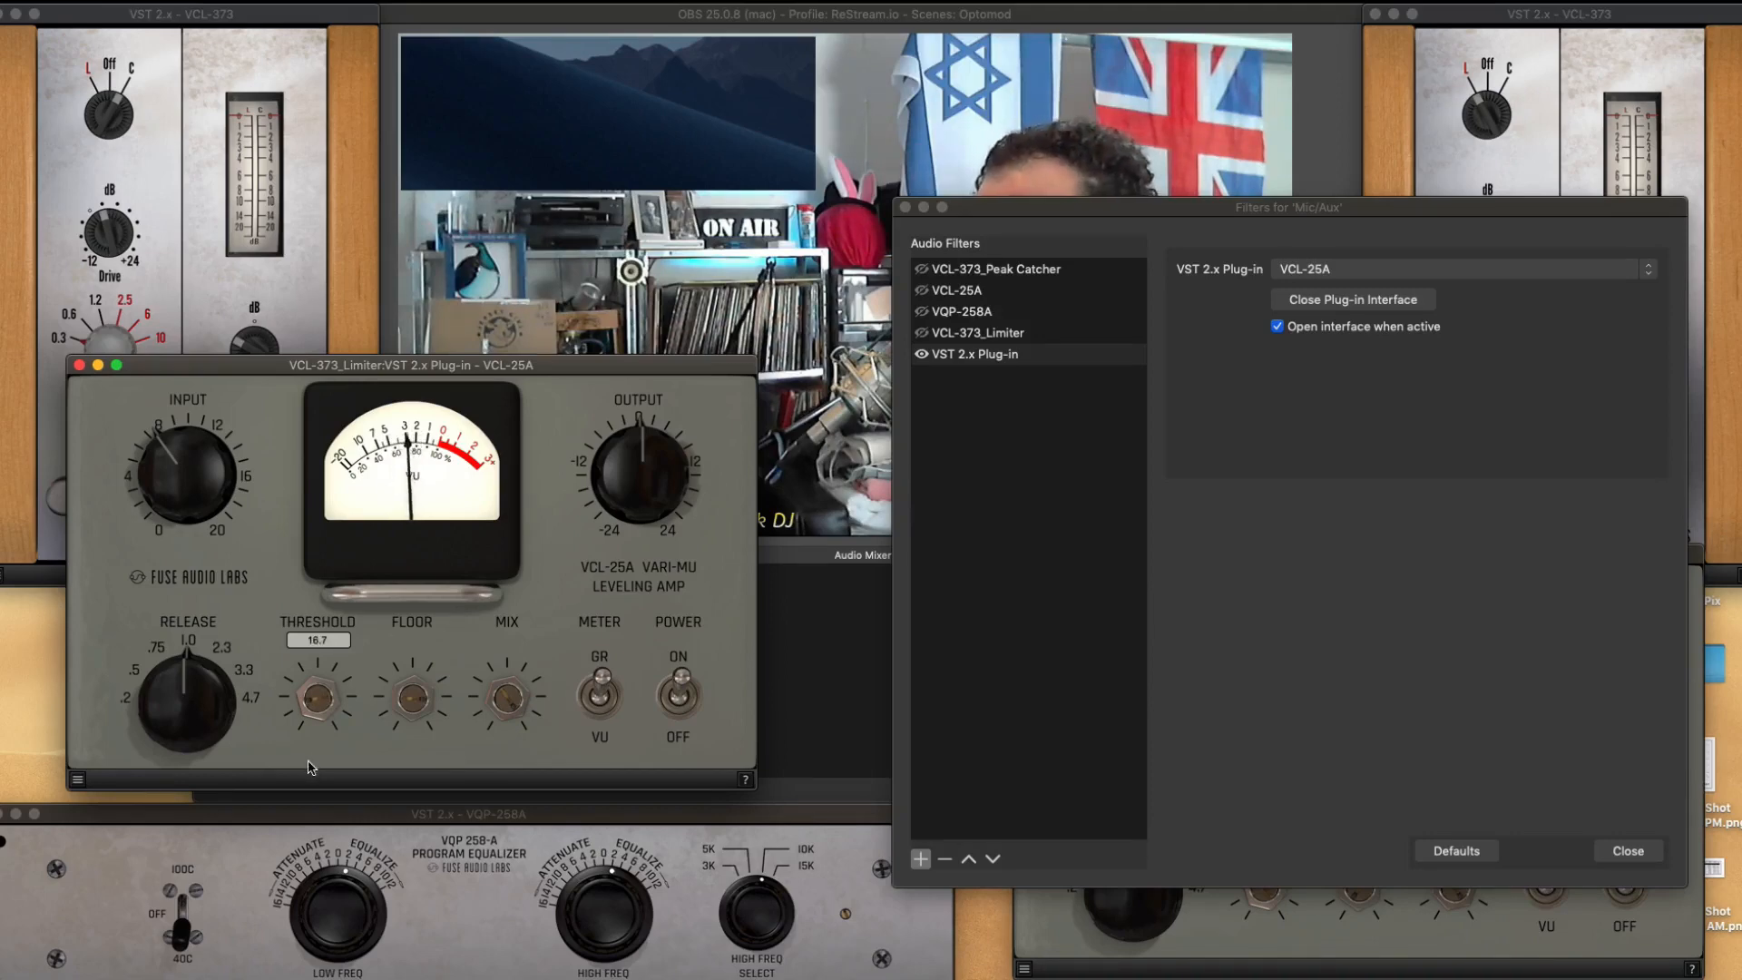
pyautogui.moveTo(308, 763); pyautogui.dragTo(309, 762)
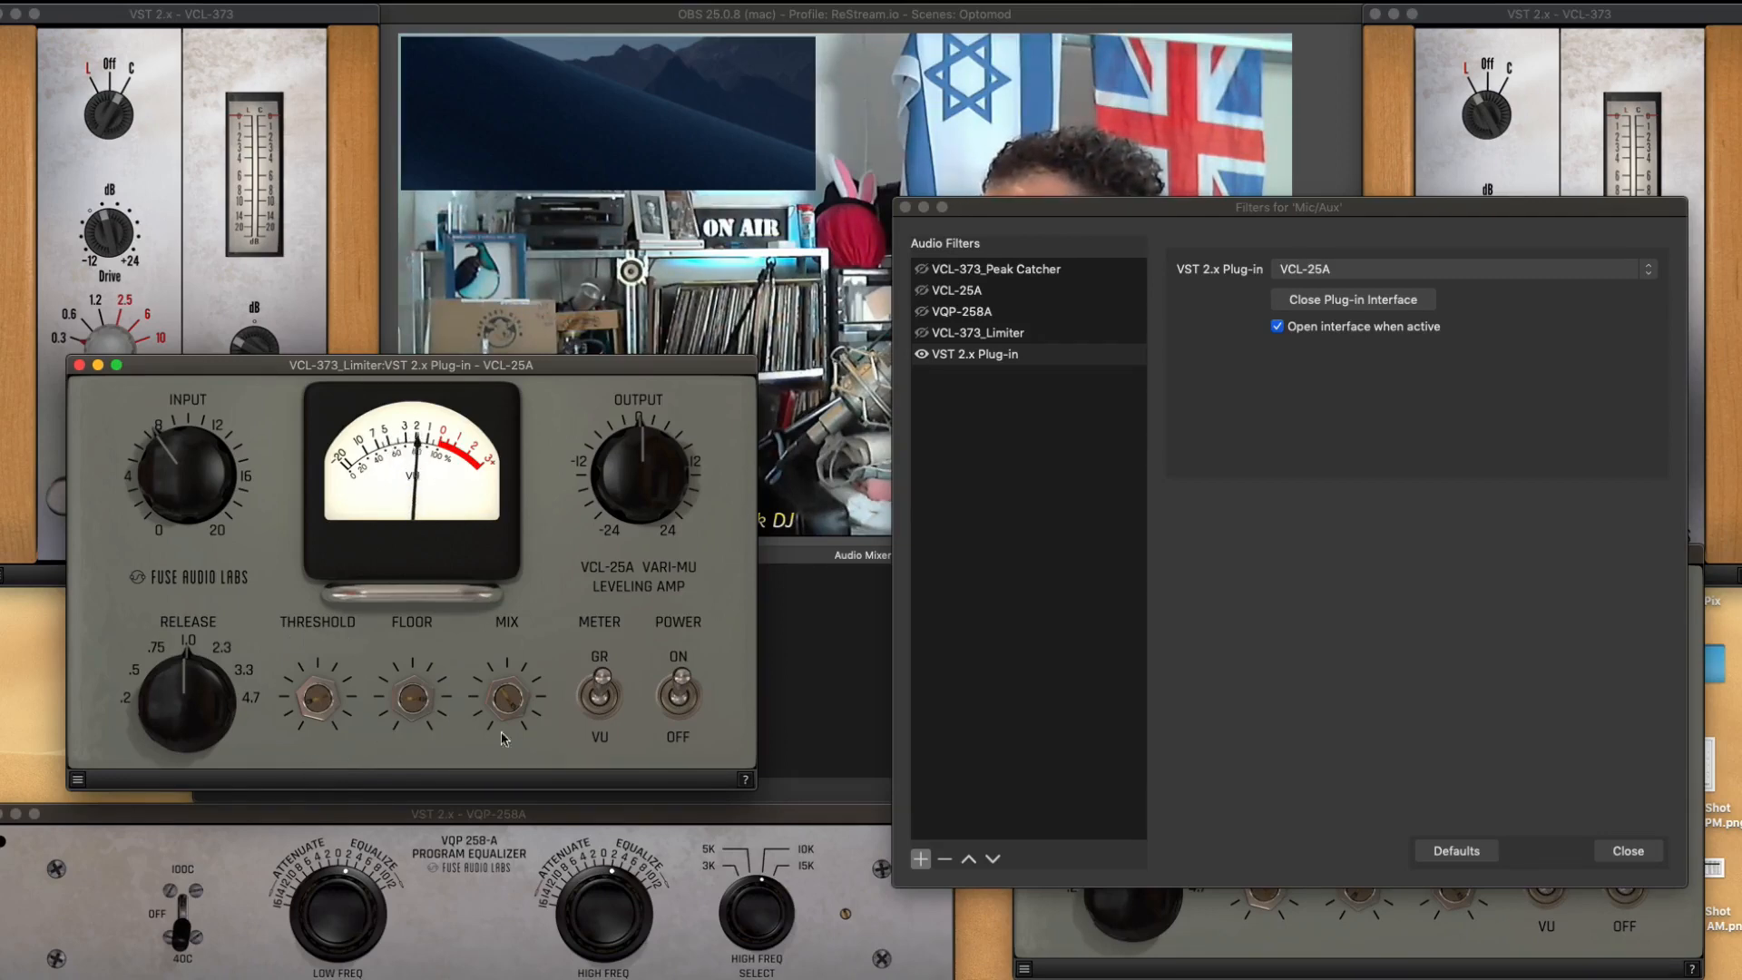
# Raise the new VCL-25A's output to roughly midway between 0 and 12 with the meter on VU, and return the meter to GR
pyautogui.click(600, 729)
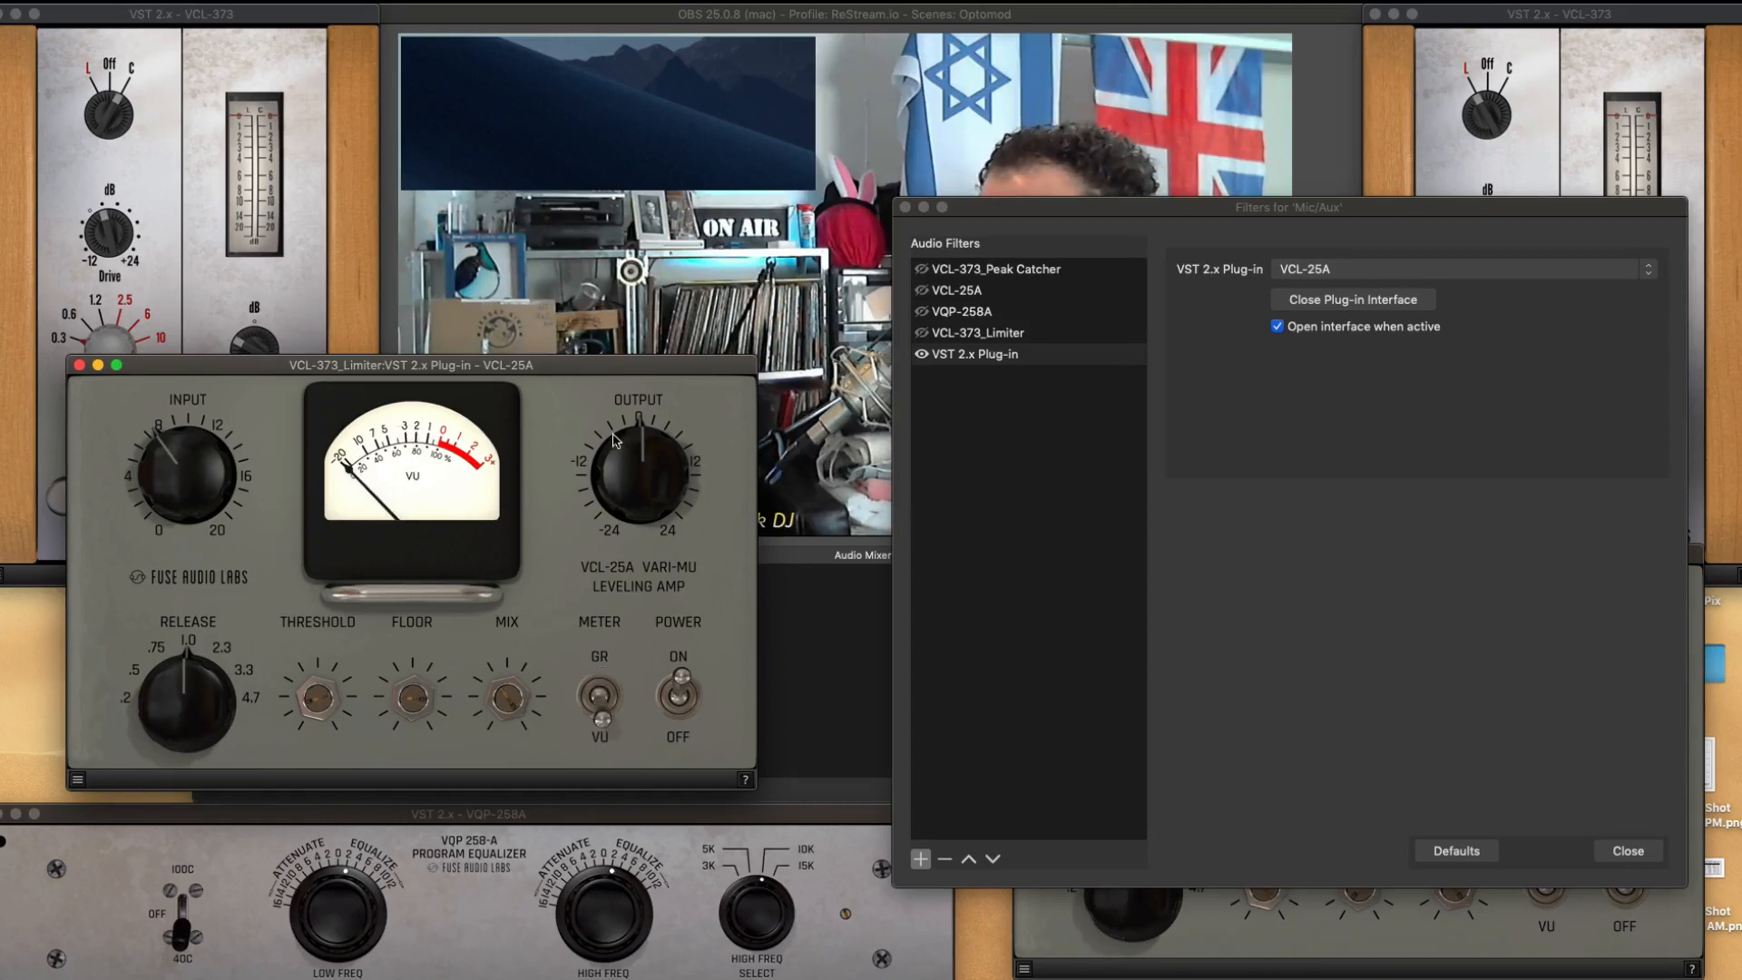
pyautogui.moveTo(628, 464); pyautogui.dragTo(637, 454)
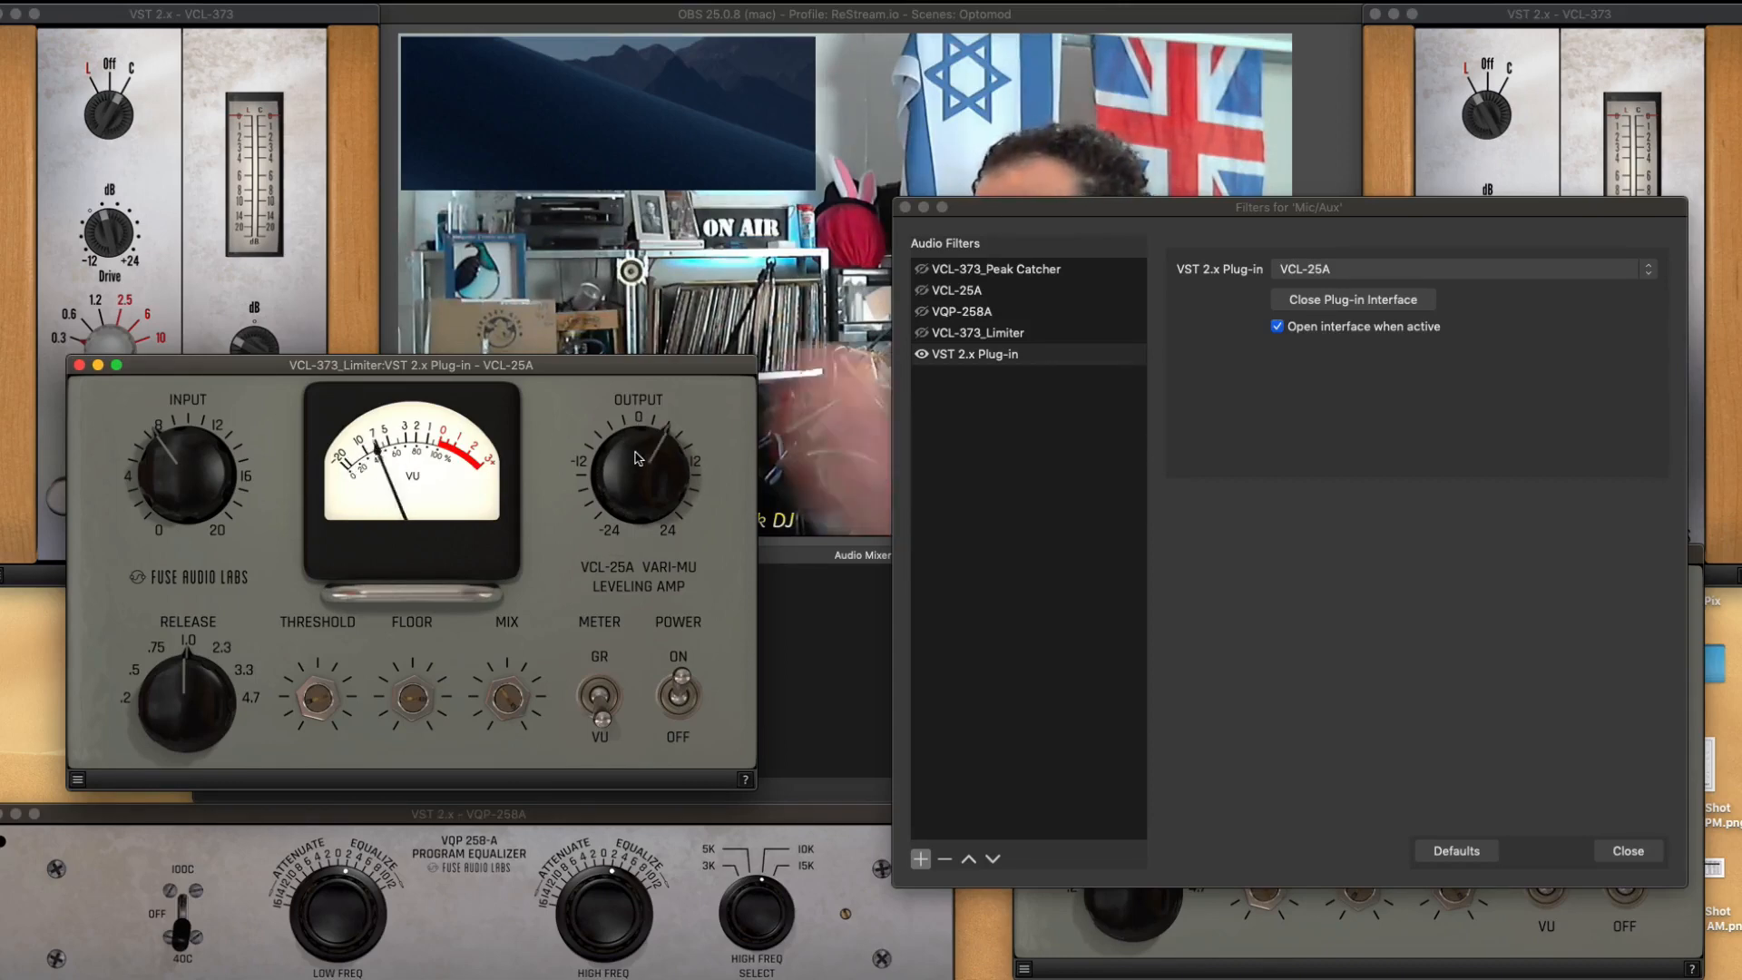
pyautogui.click(602, 691)
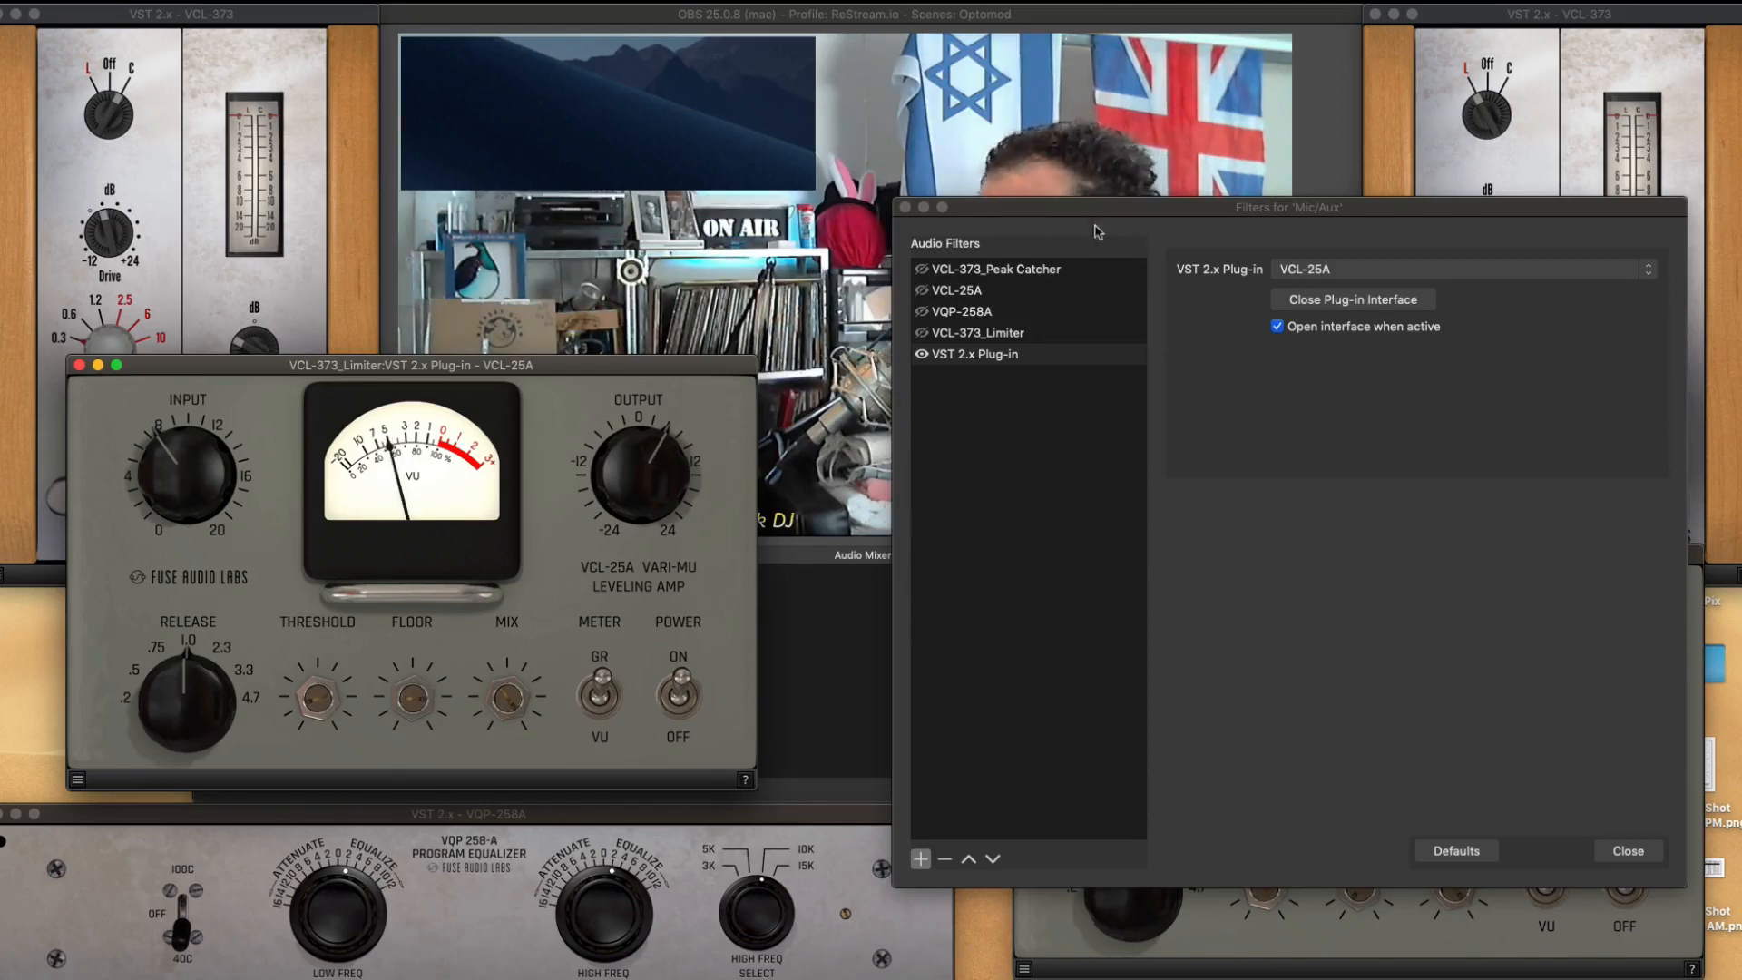
# Uncover the Mic/Aux level meter and compare levels by switching the new VCL-25A's power off and back on
pyautogui.click(804, 530)
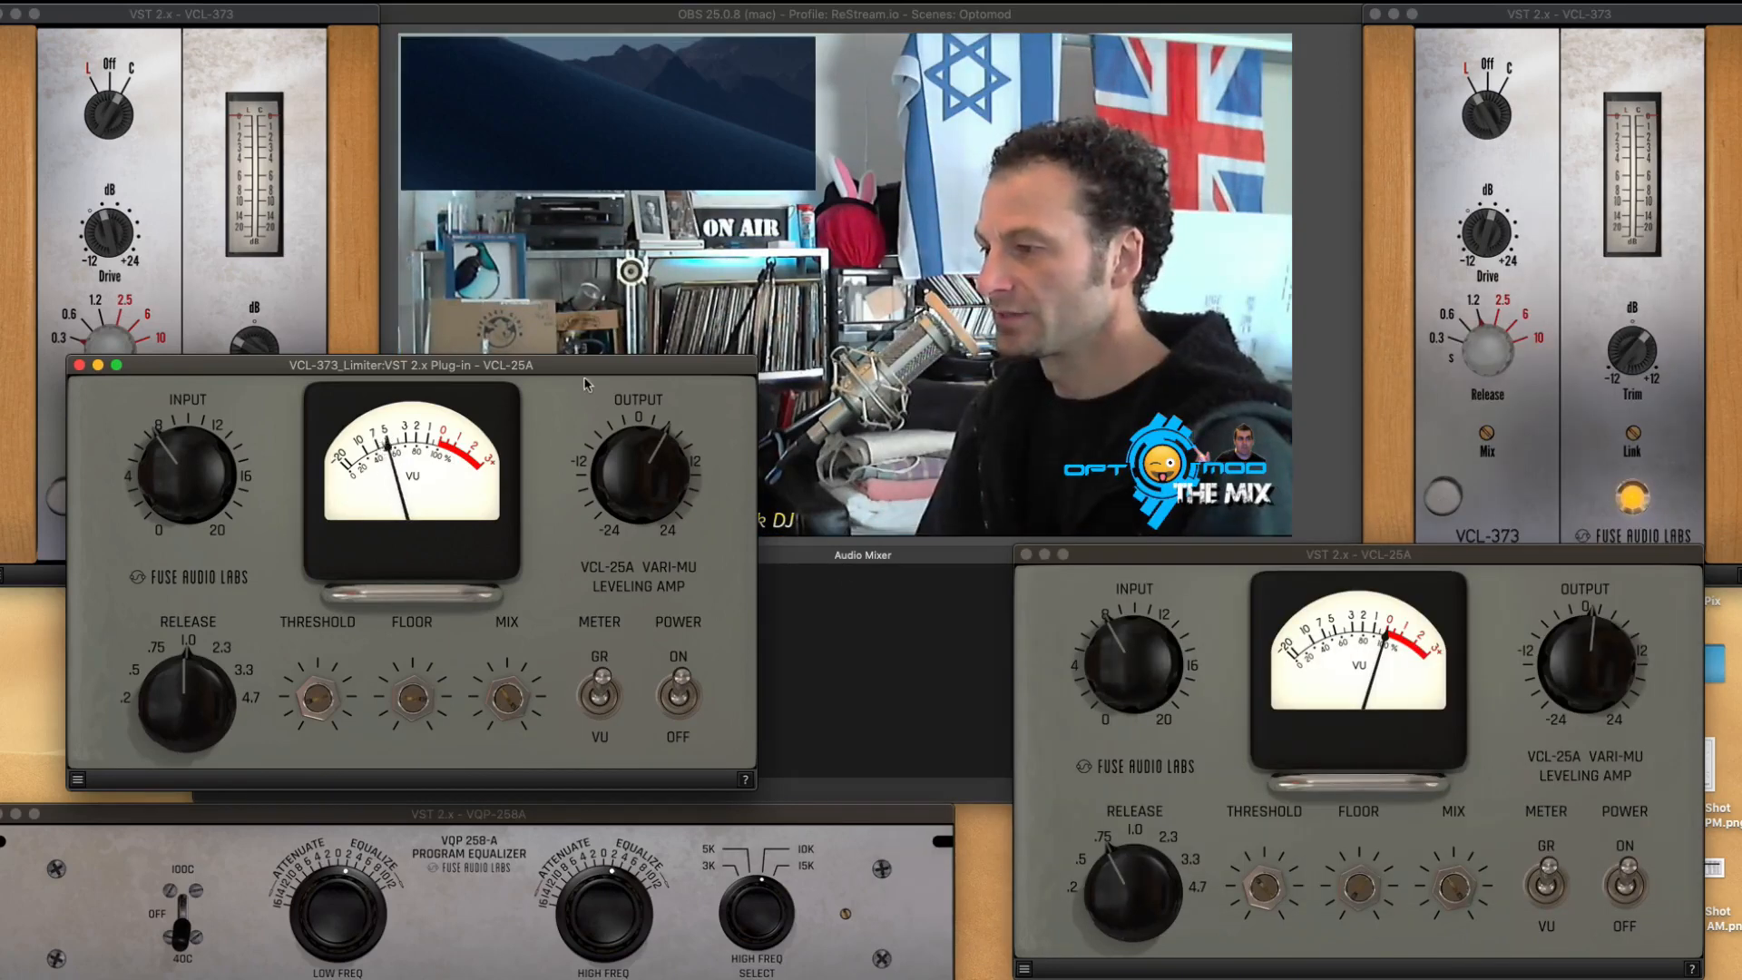
pyautogui.moveTo(704, 364); pyautogui.dragTo(1500, 161)
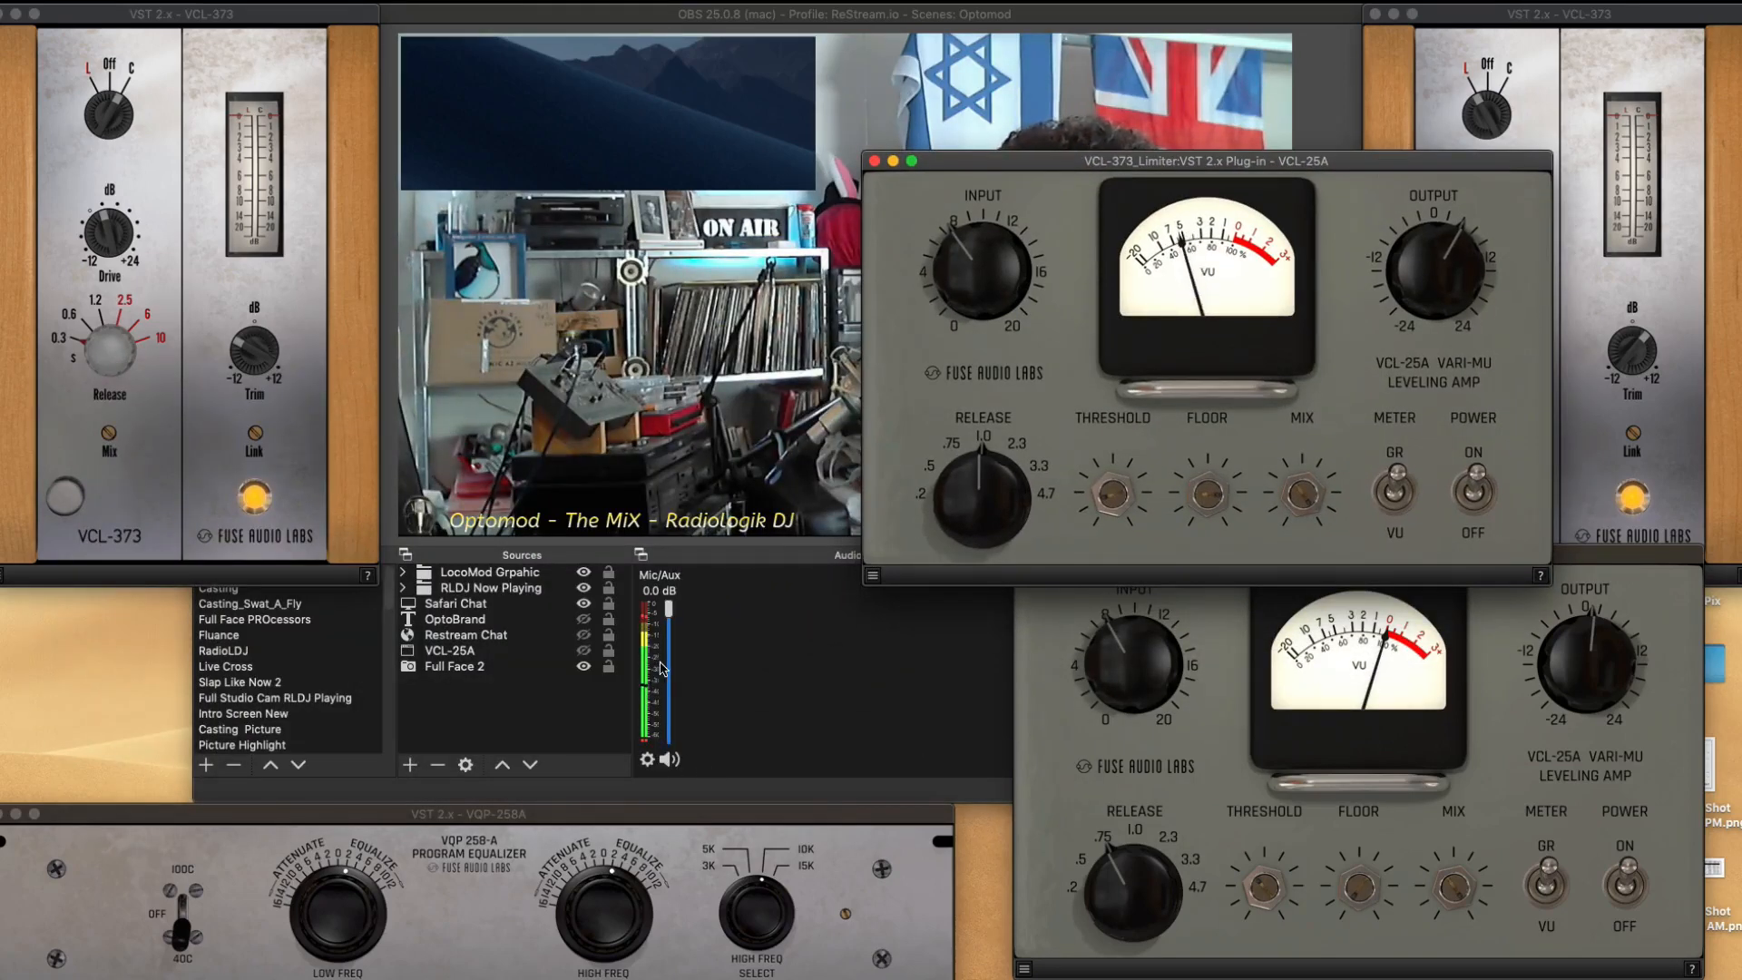
pyautogui.moveTo(1196, 167); pyautogui.dragTo(1341, 124)
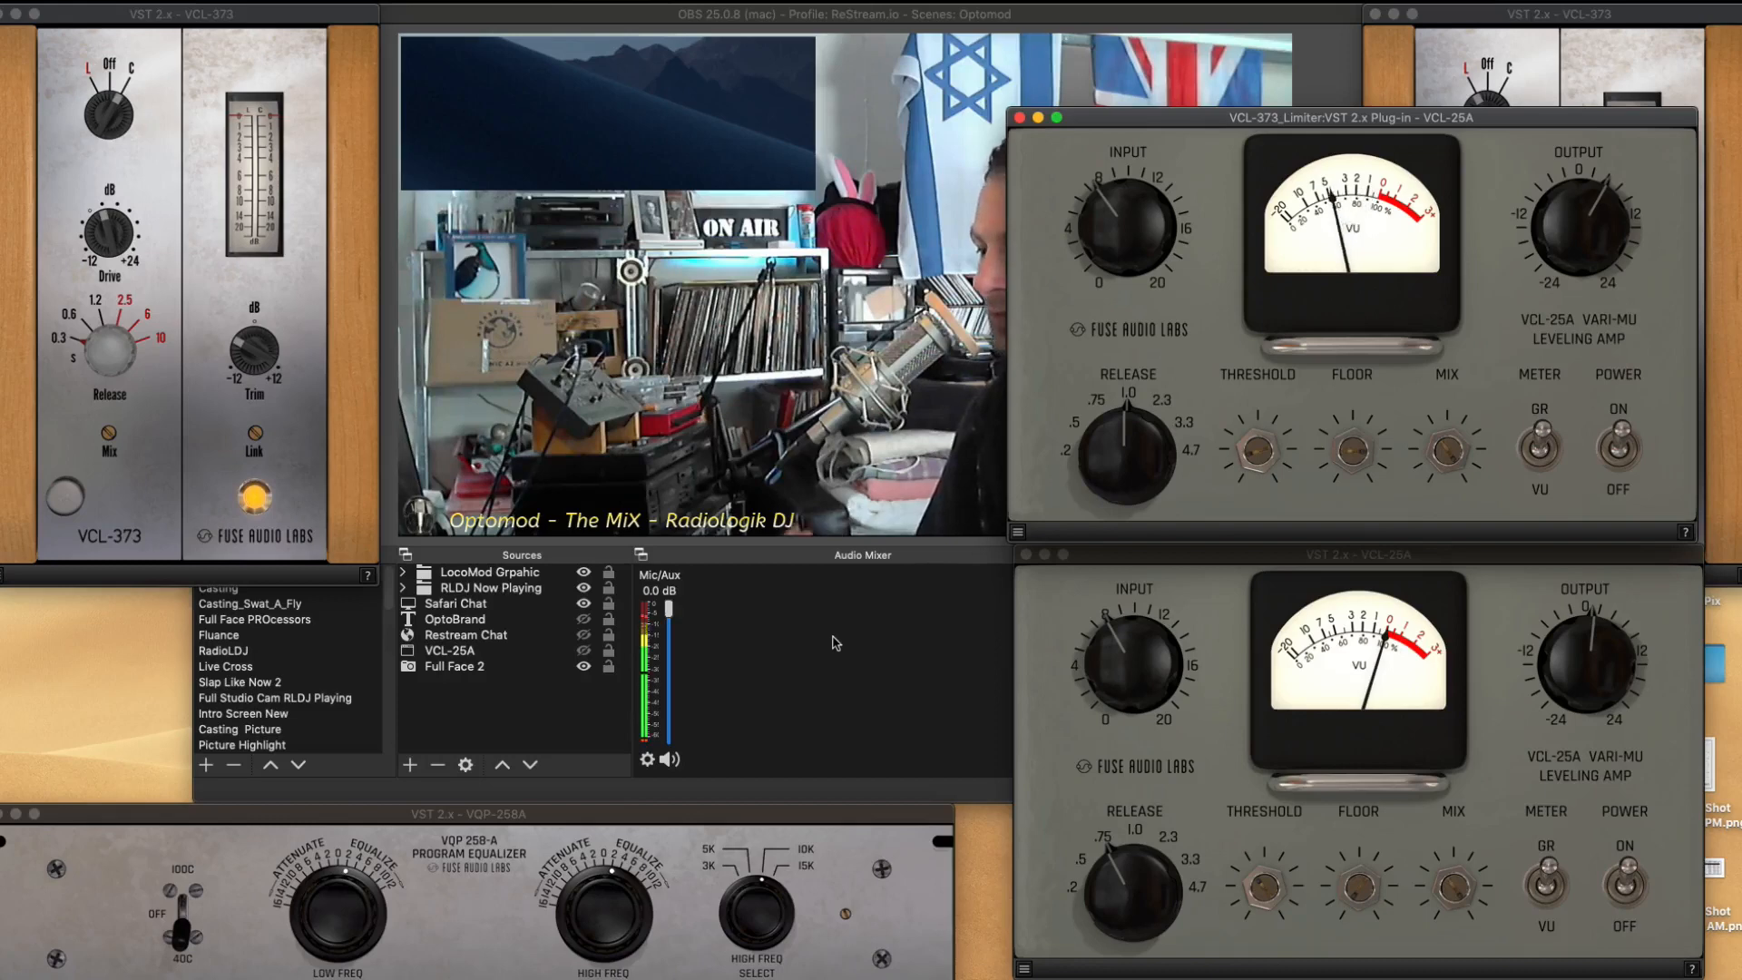
pyautogui.click(1619, 482)
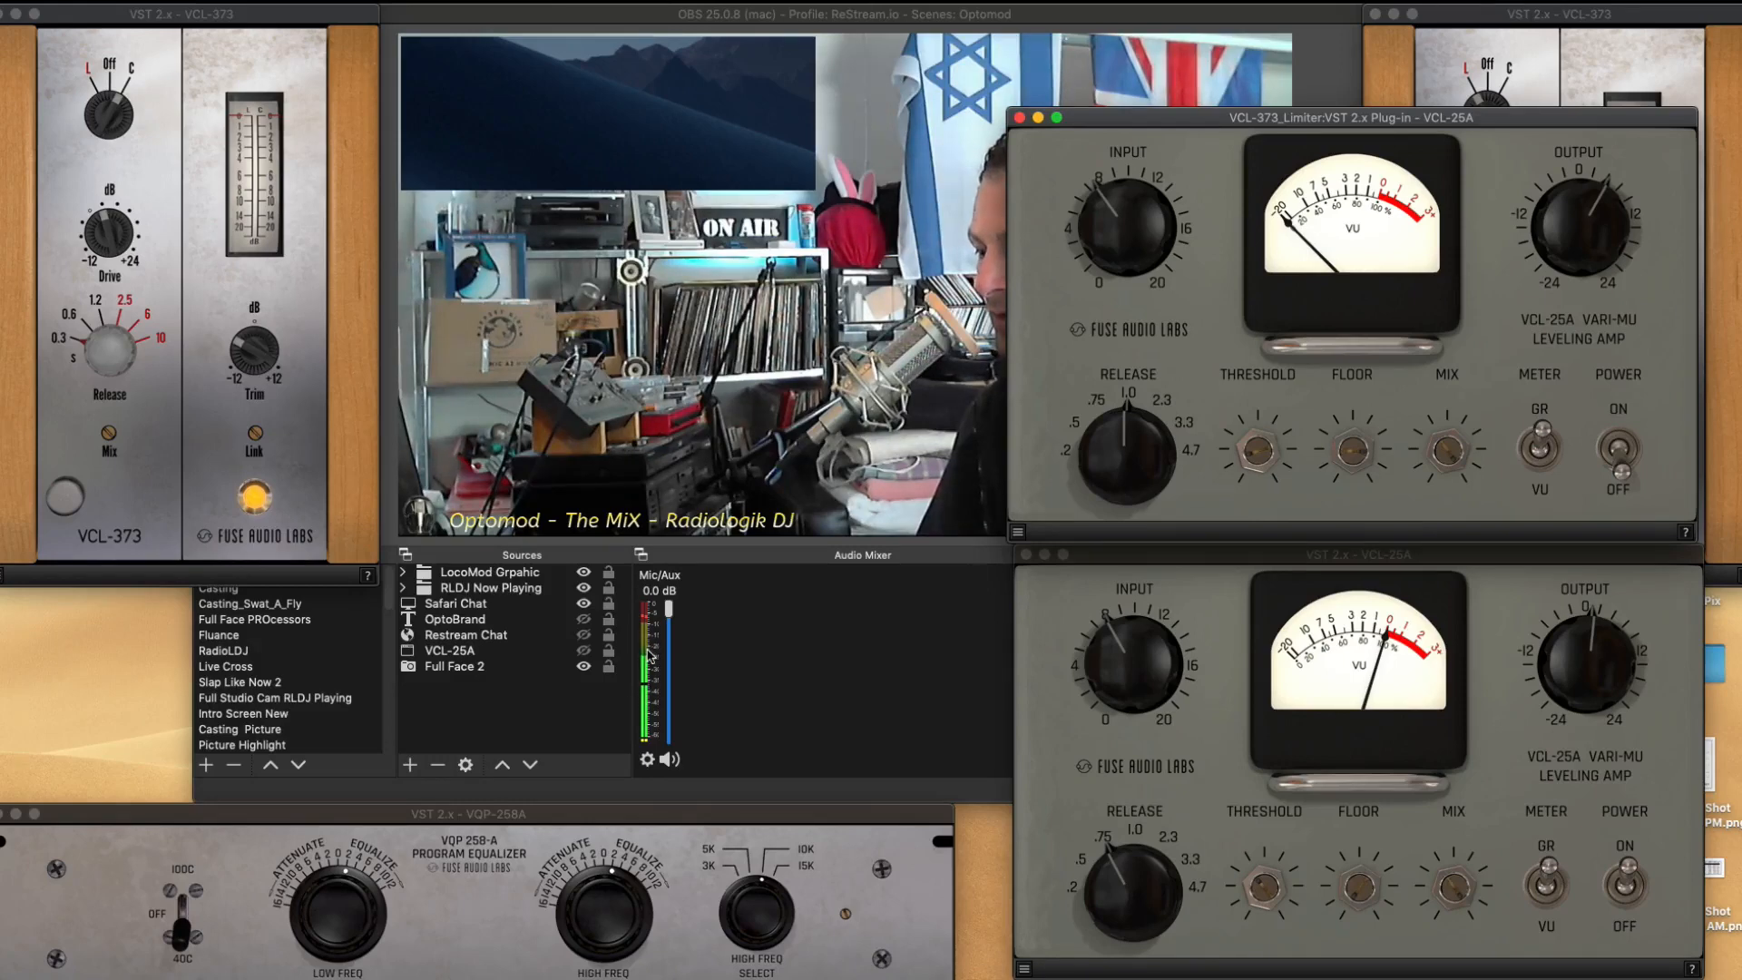
pyautogui.click(1620, 445)
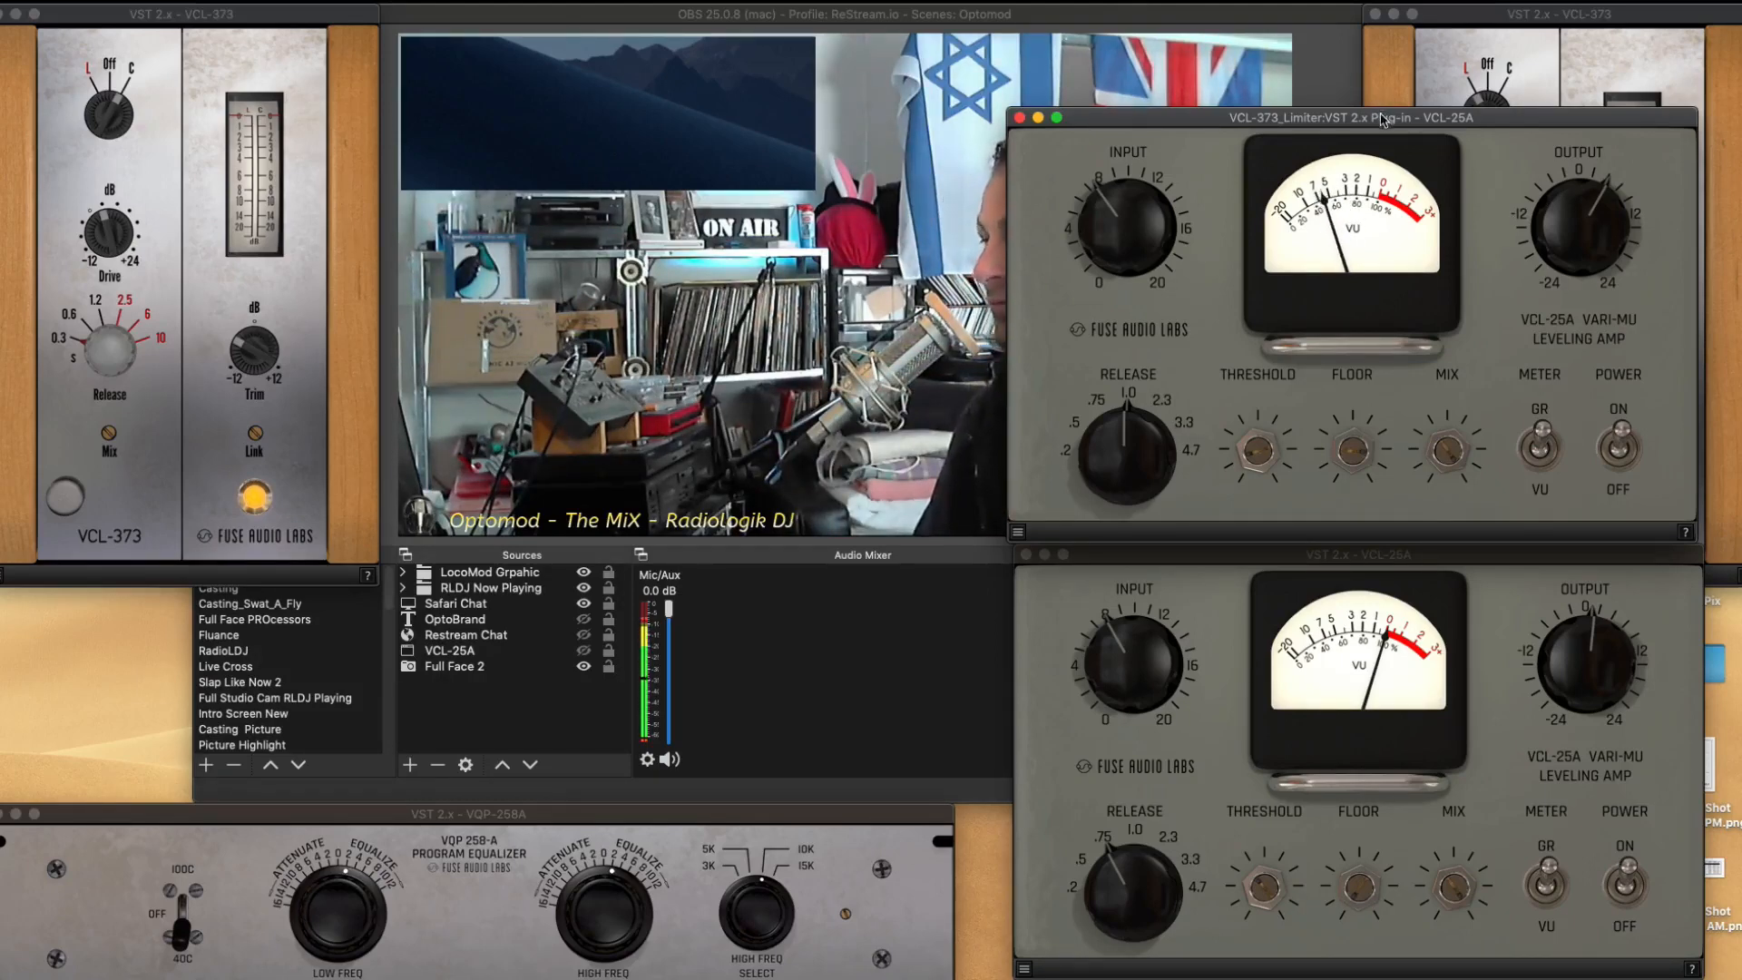
# Move the new VCL-25A window back over the Peak Catcher's VCL-373 window, clear of the camera image
pyautogui.moveTo(1384, 119); pyautogui.dragTo(435, 380)
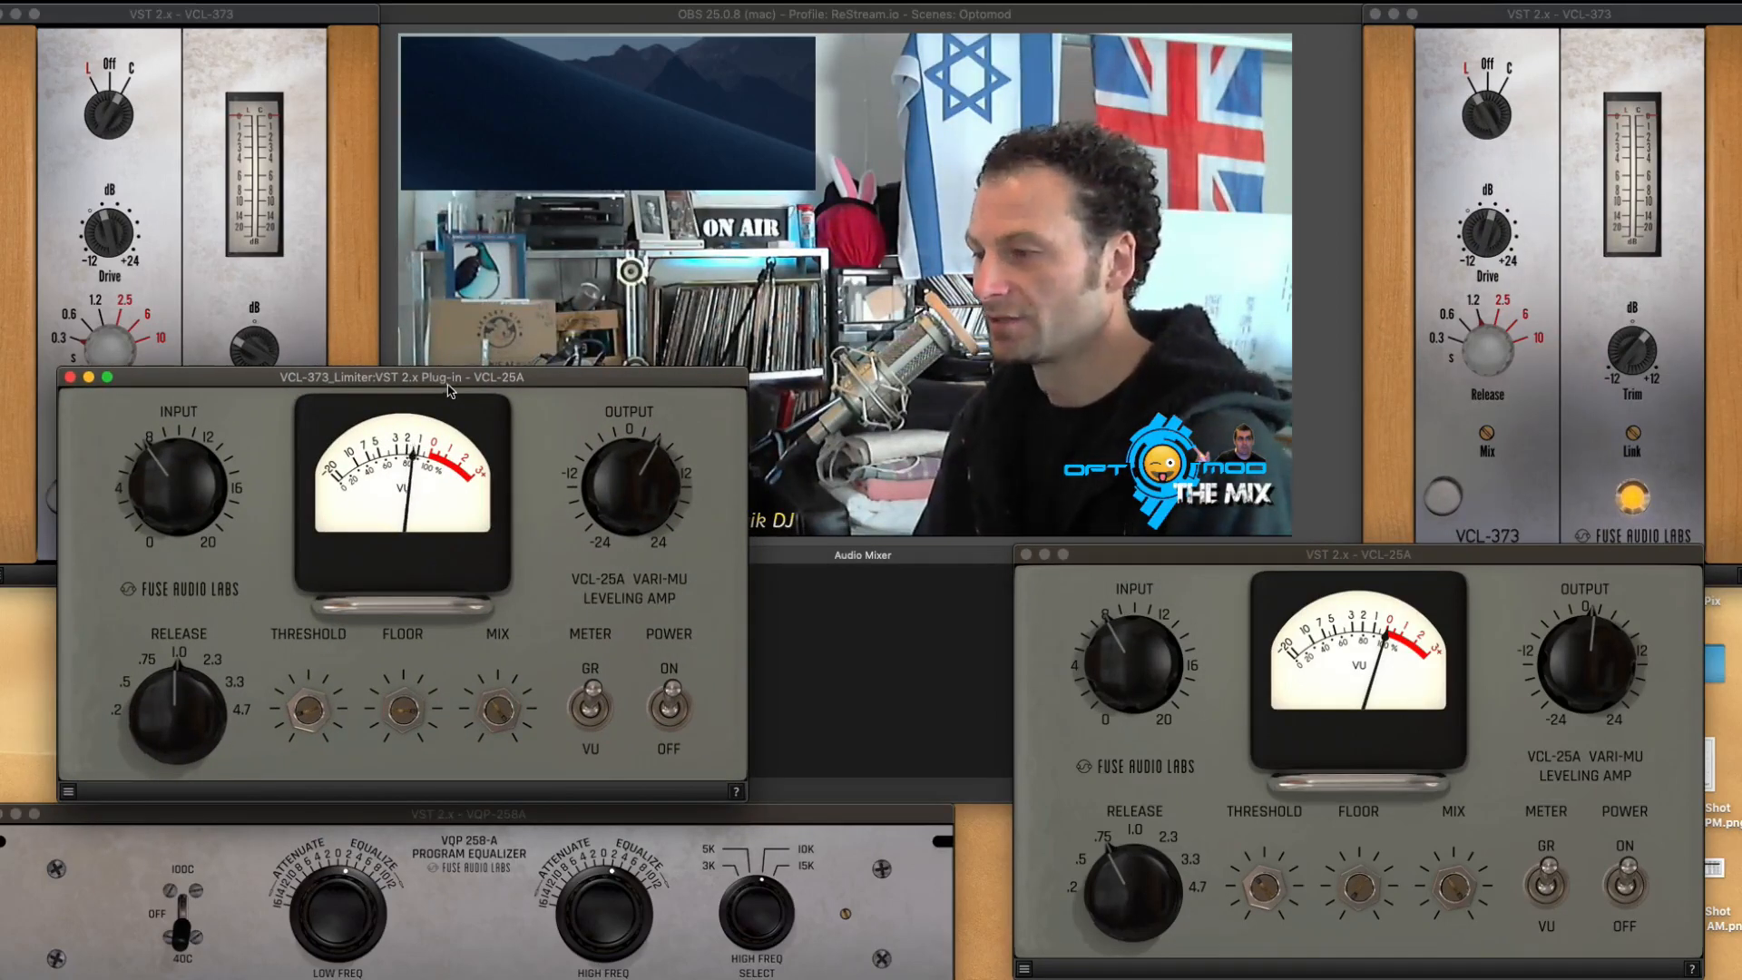
pyautogui.moveTo(467, 388); pyautogui.dragTo(394, 388)
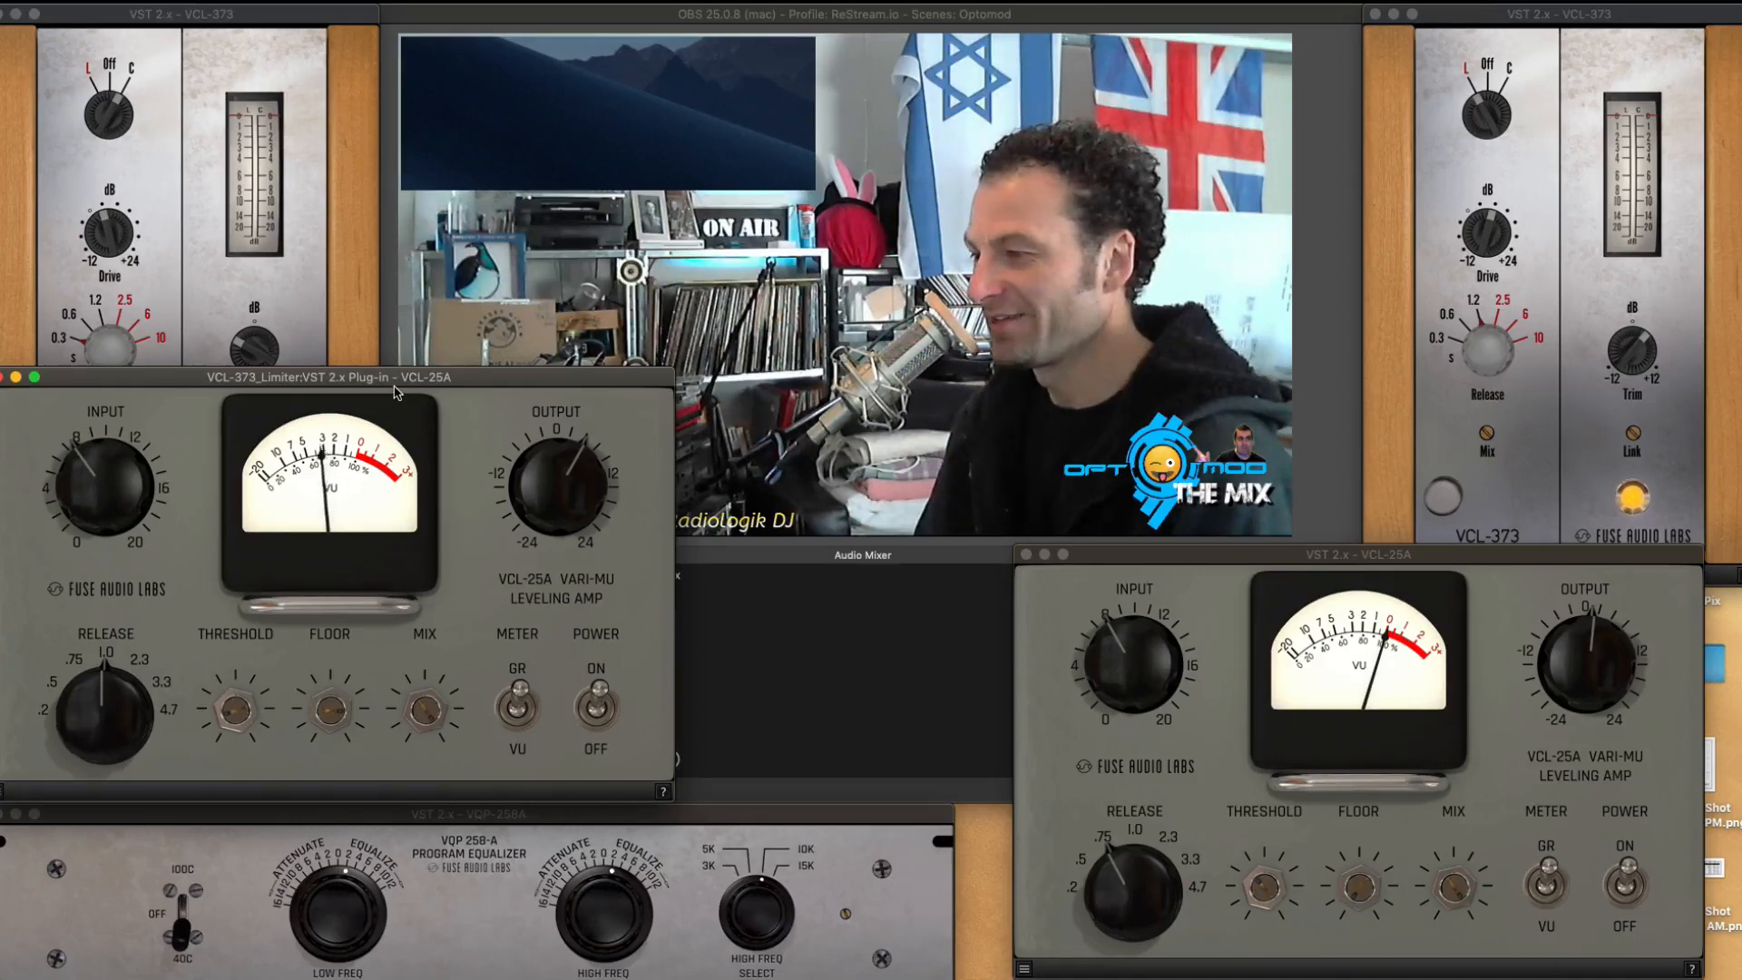
# Uncover the Mic/Aux mixer controls, open that source's filters and add a built-in Compressor filter, keeping the name Compressor
pyautogui.moveTo(395, 386); pyautogui.dragTo(1302, 380)
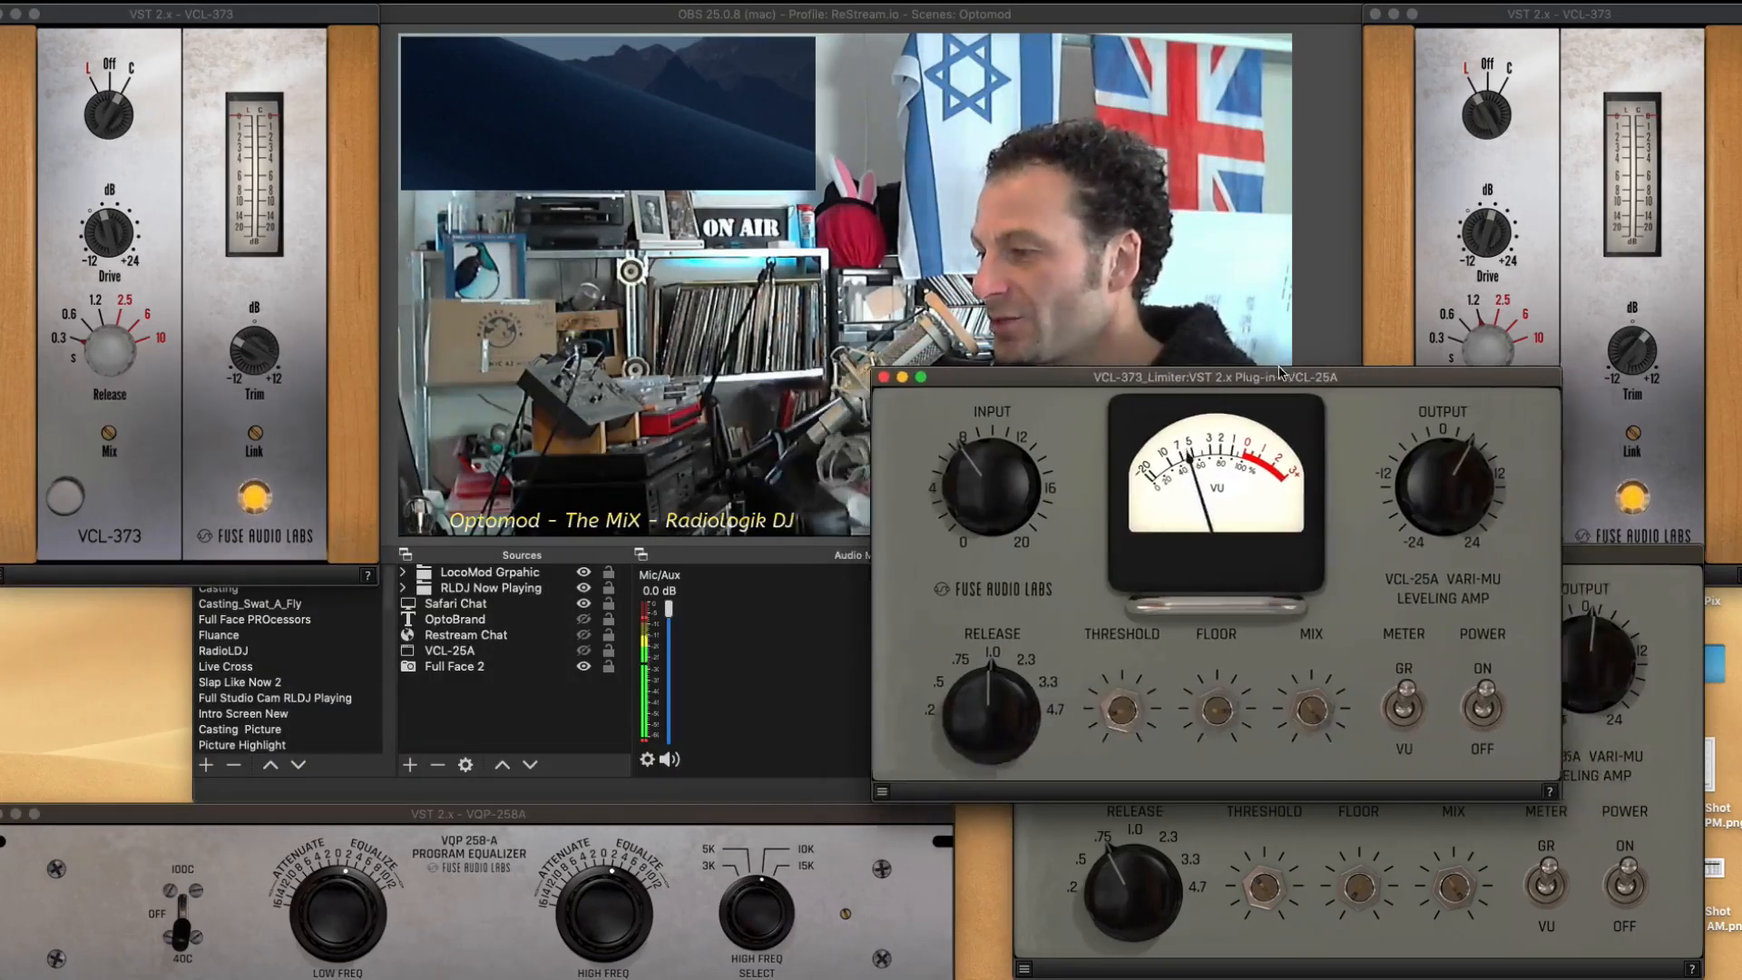
pyautogui.click(646, 762)
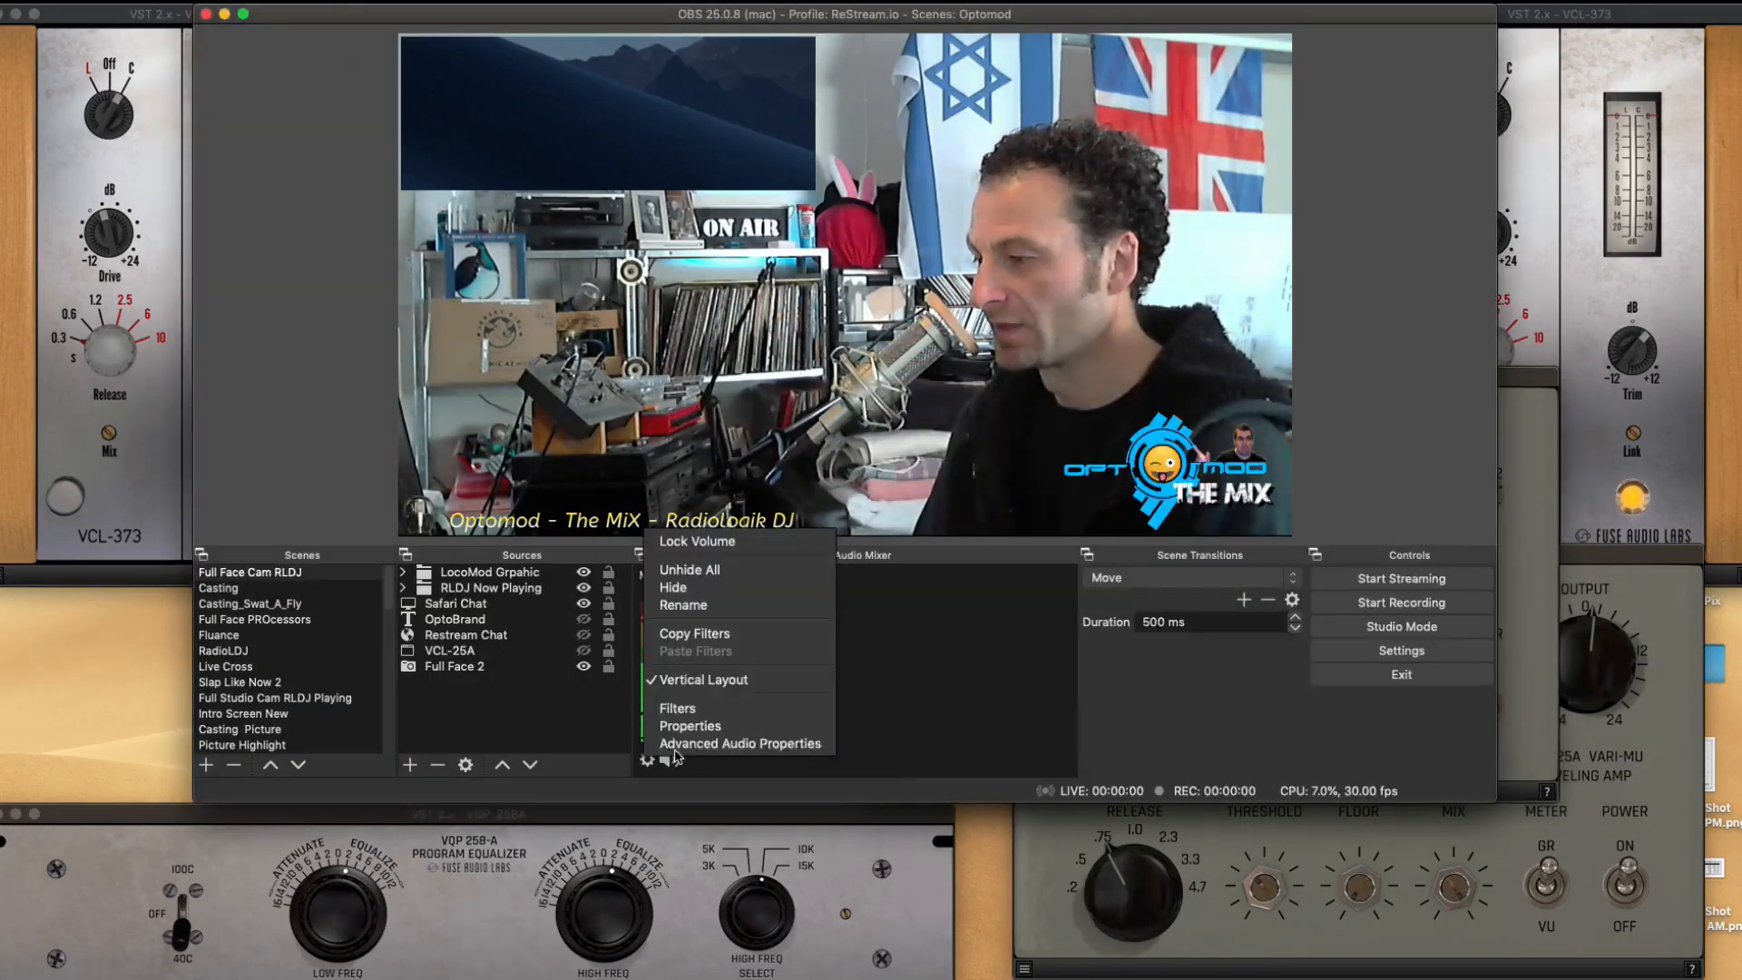
pyautogui.click(708, 710)
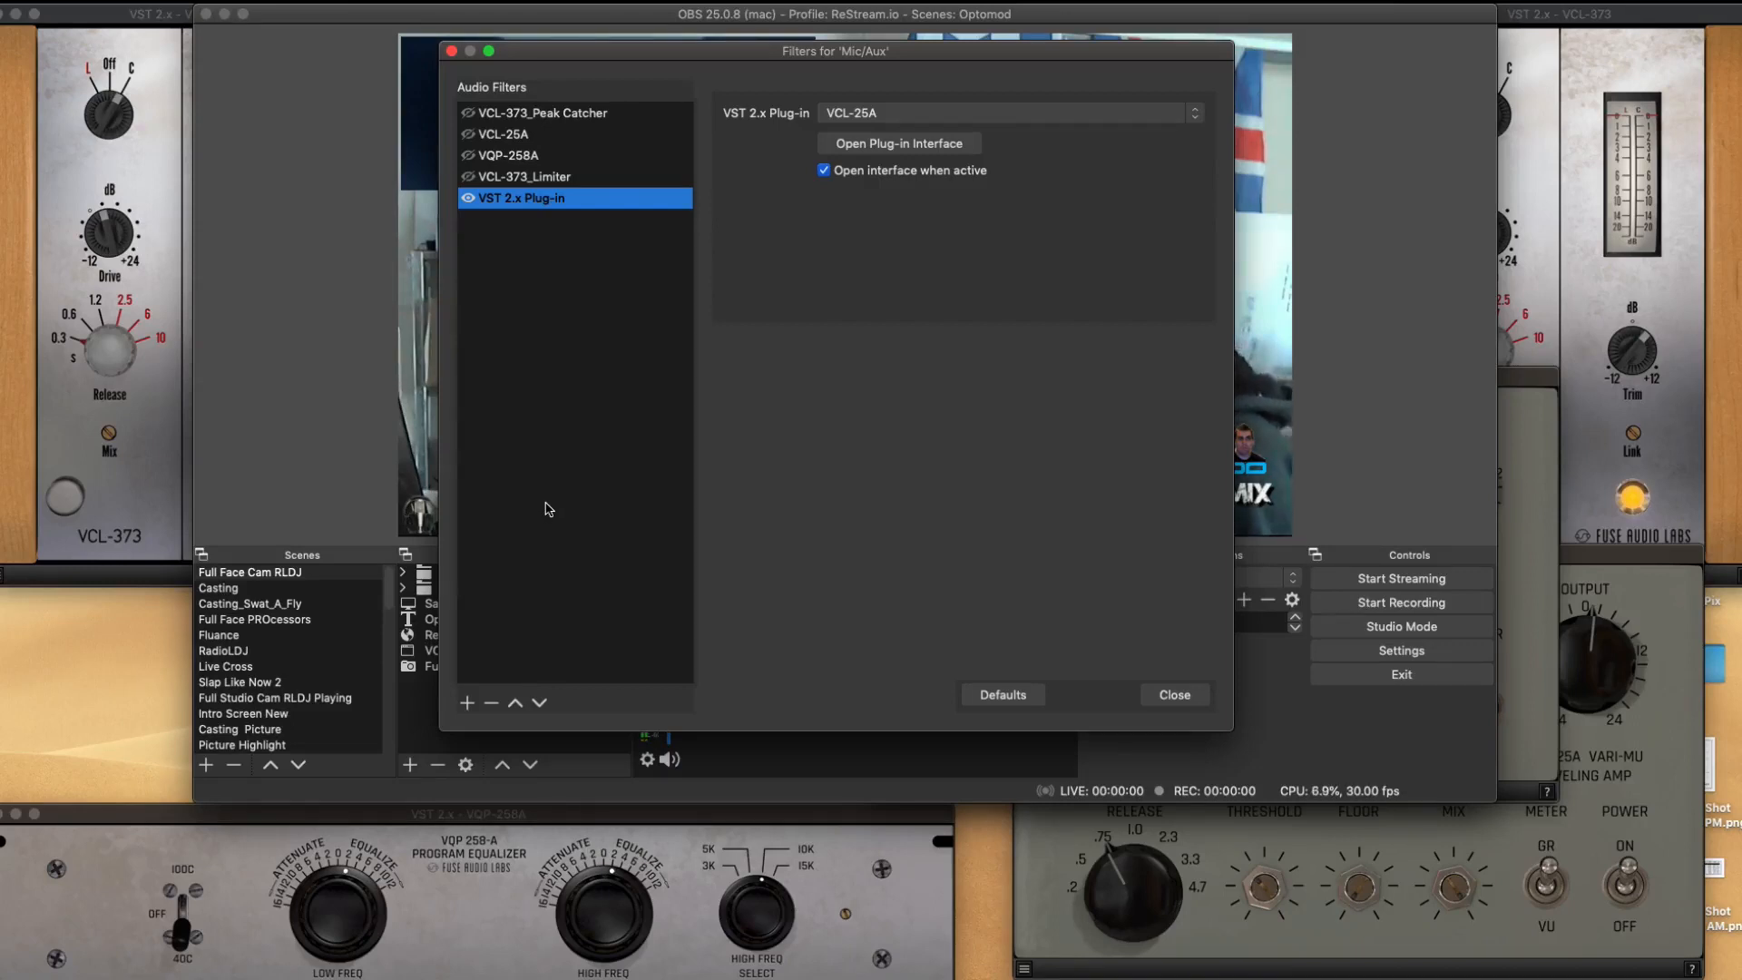
pyautogui.click(468, 702)
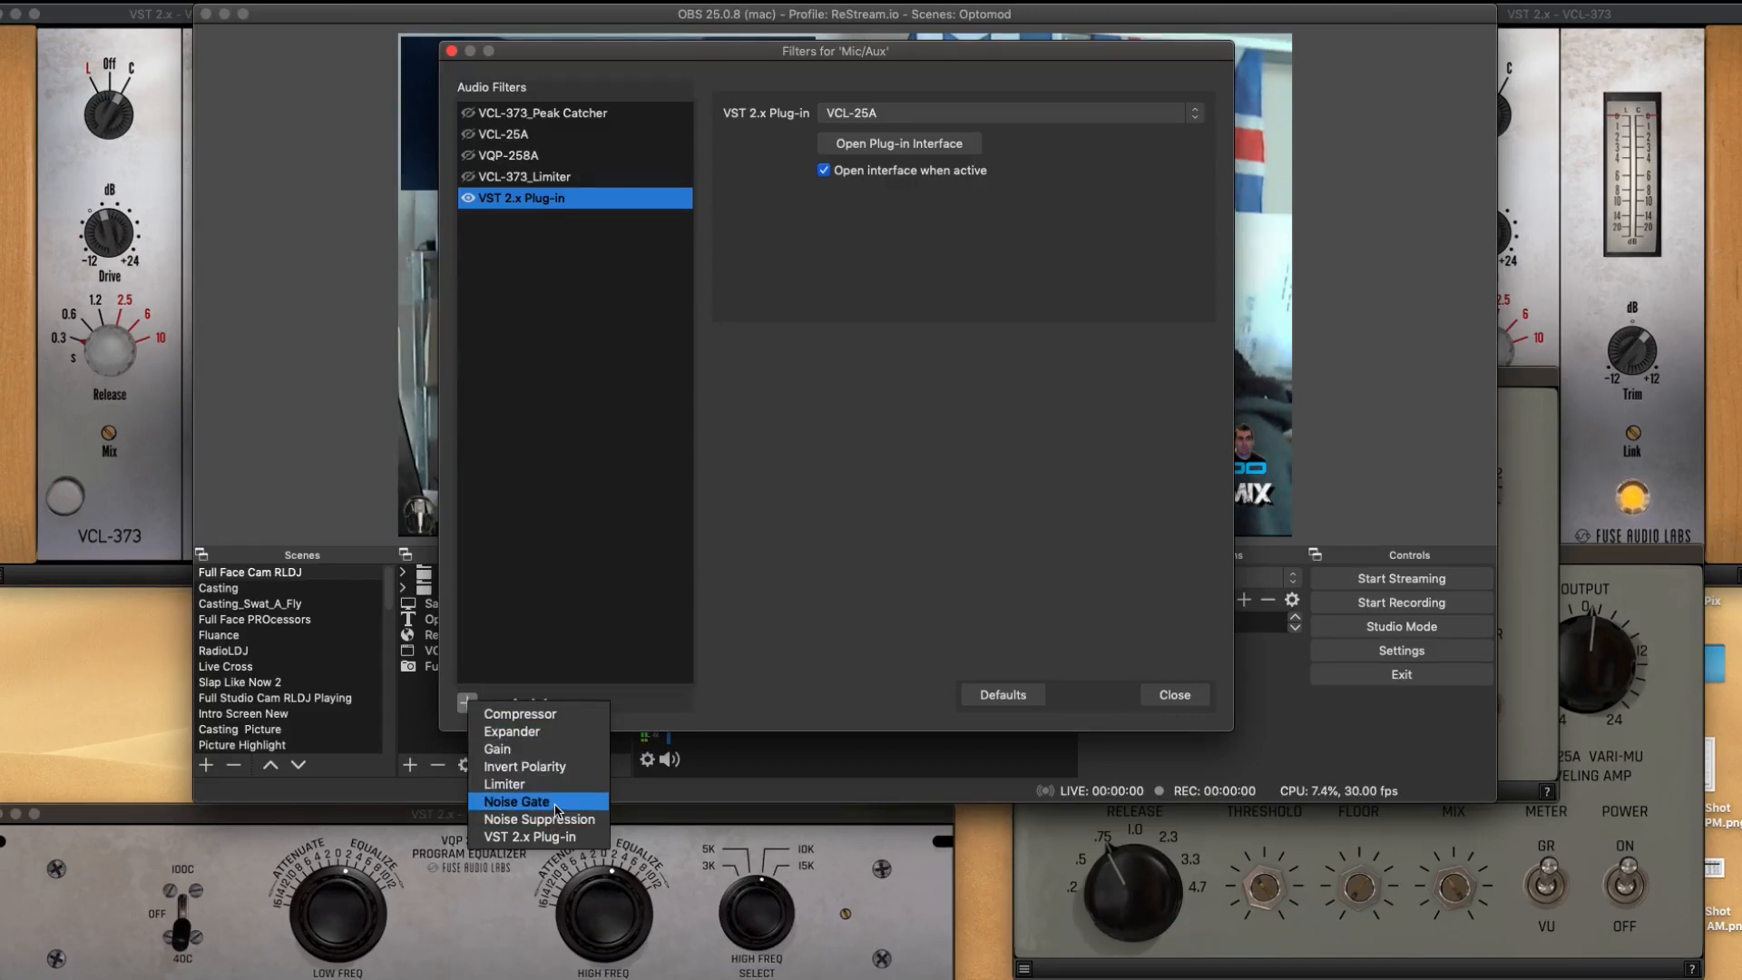
pyautogui.click(578, 717)
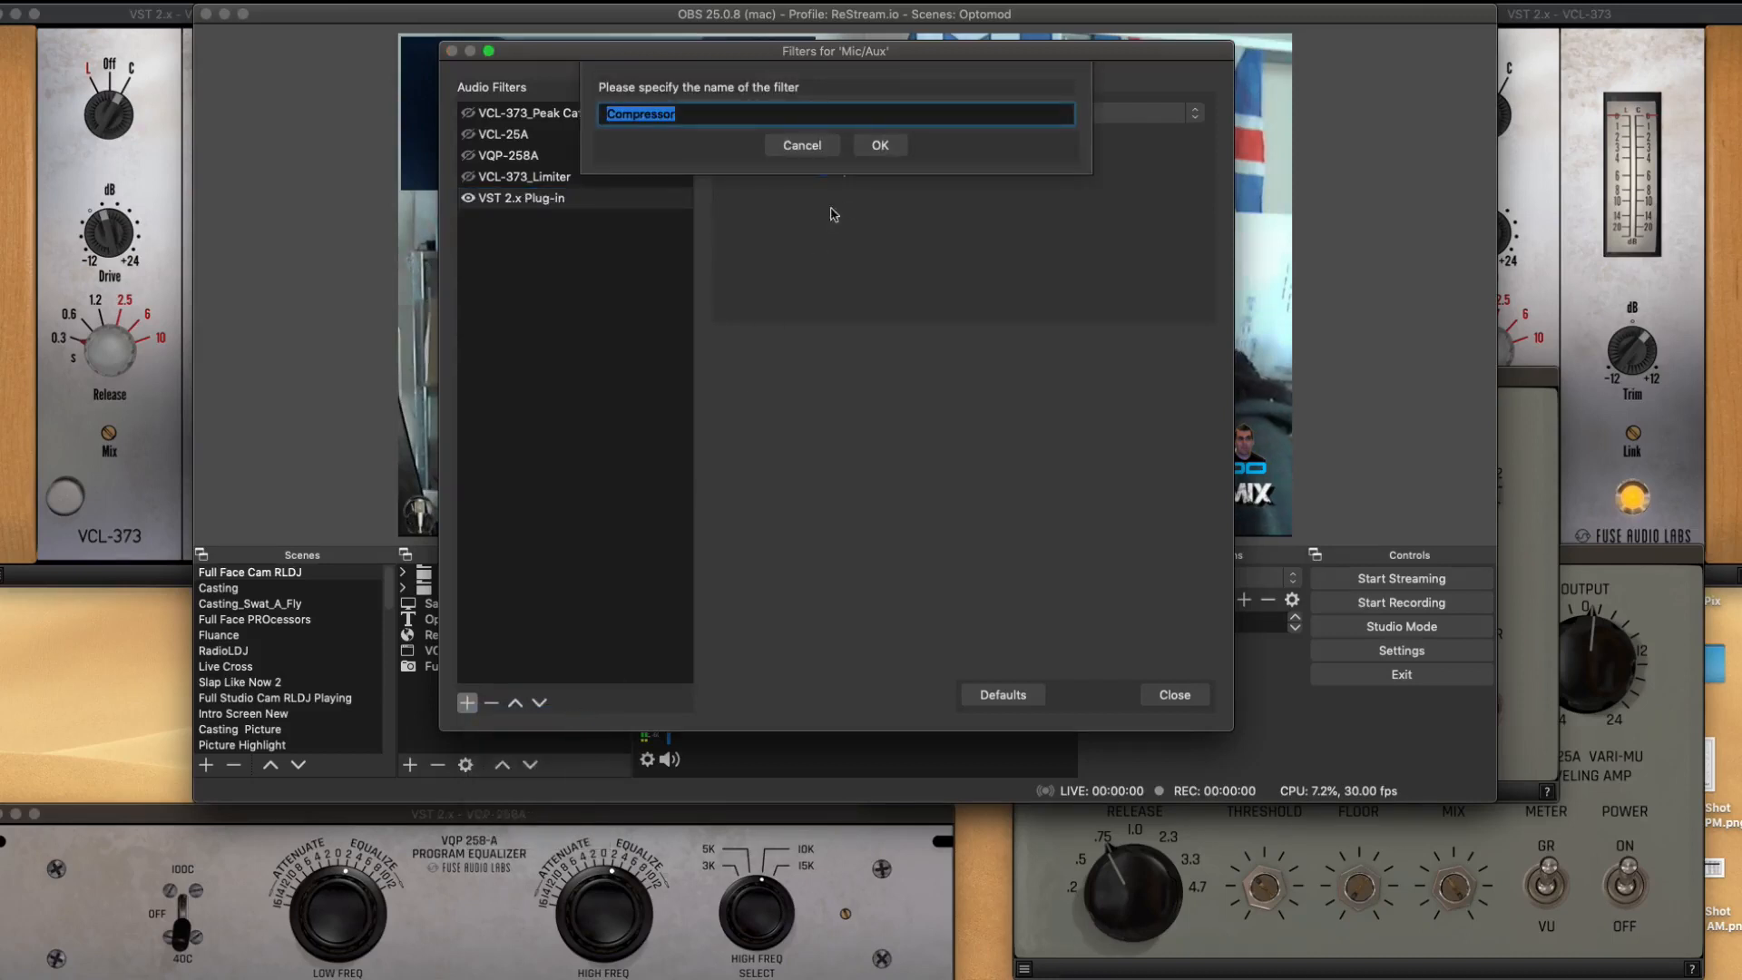
pyautogui.click(879, 146)
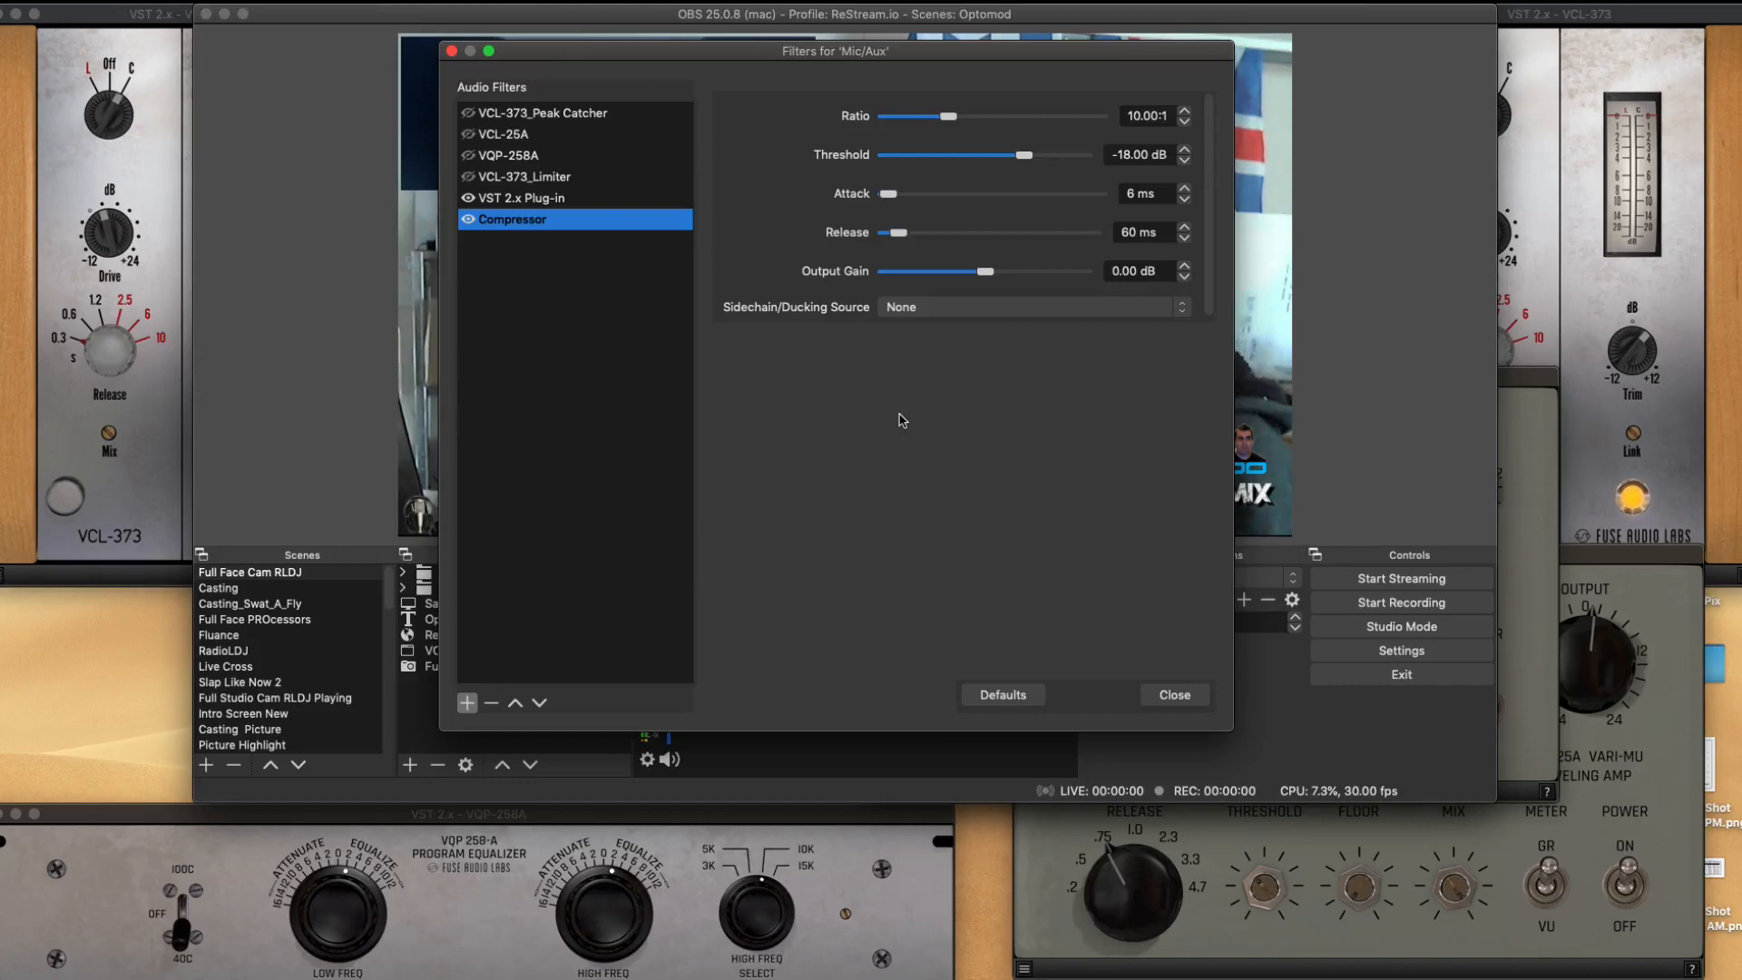
# Bring the new VCL-25A window in front of the filters window, below the Compressor's settings, and compare the two compressors' controls
pyautogui.click(1515, 383)
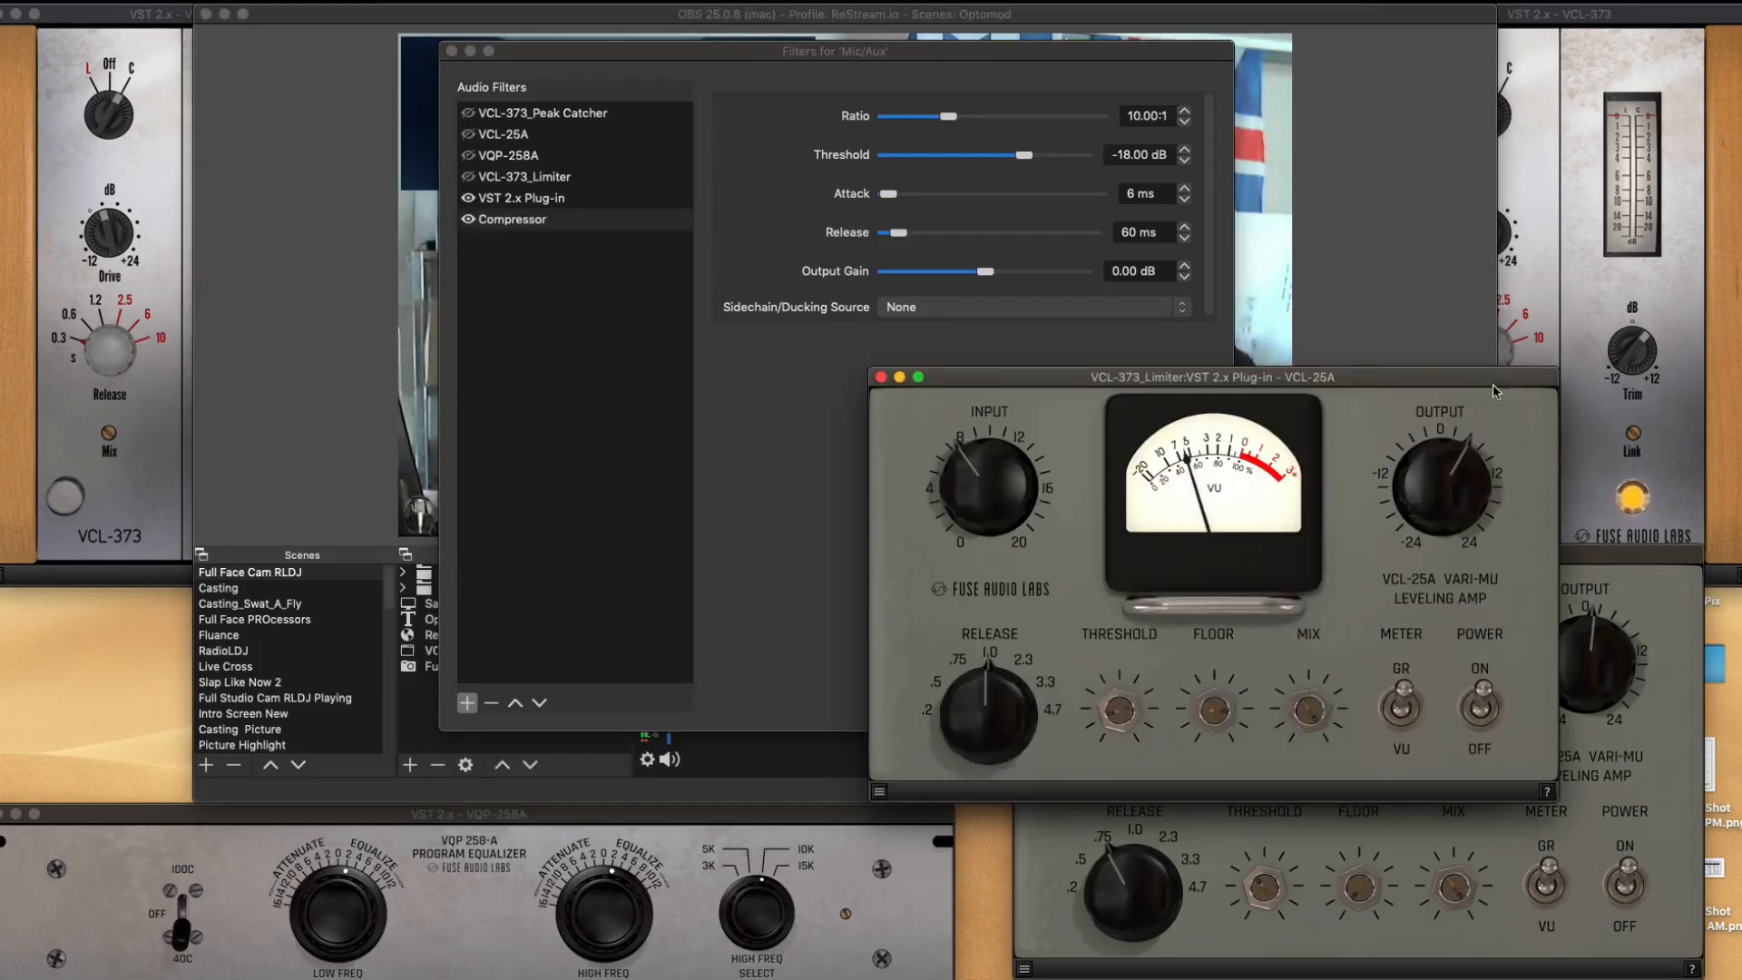
pyautogui.moveTo(1308, 387); pyautogui.dragTo(946, 387)
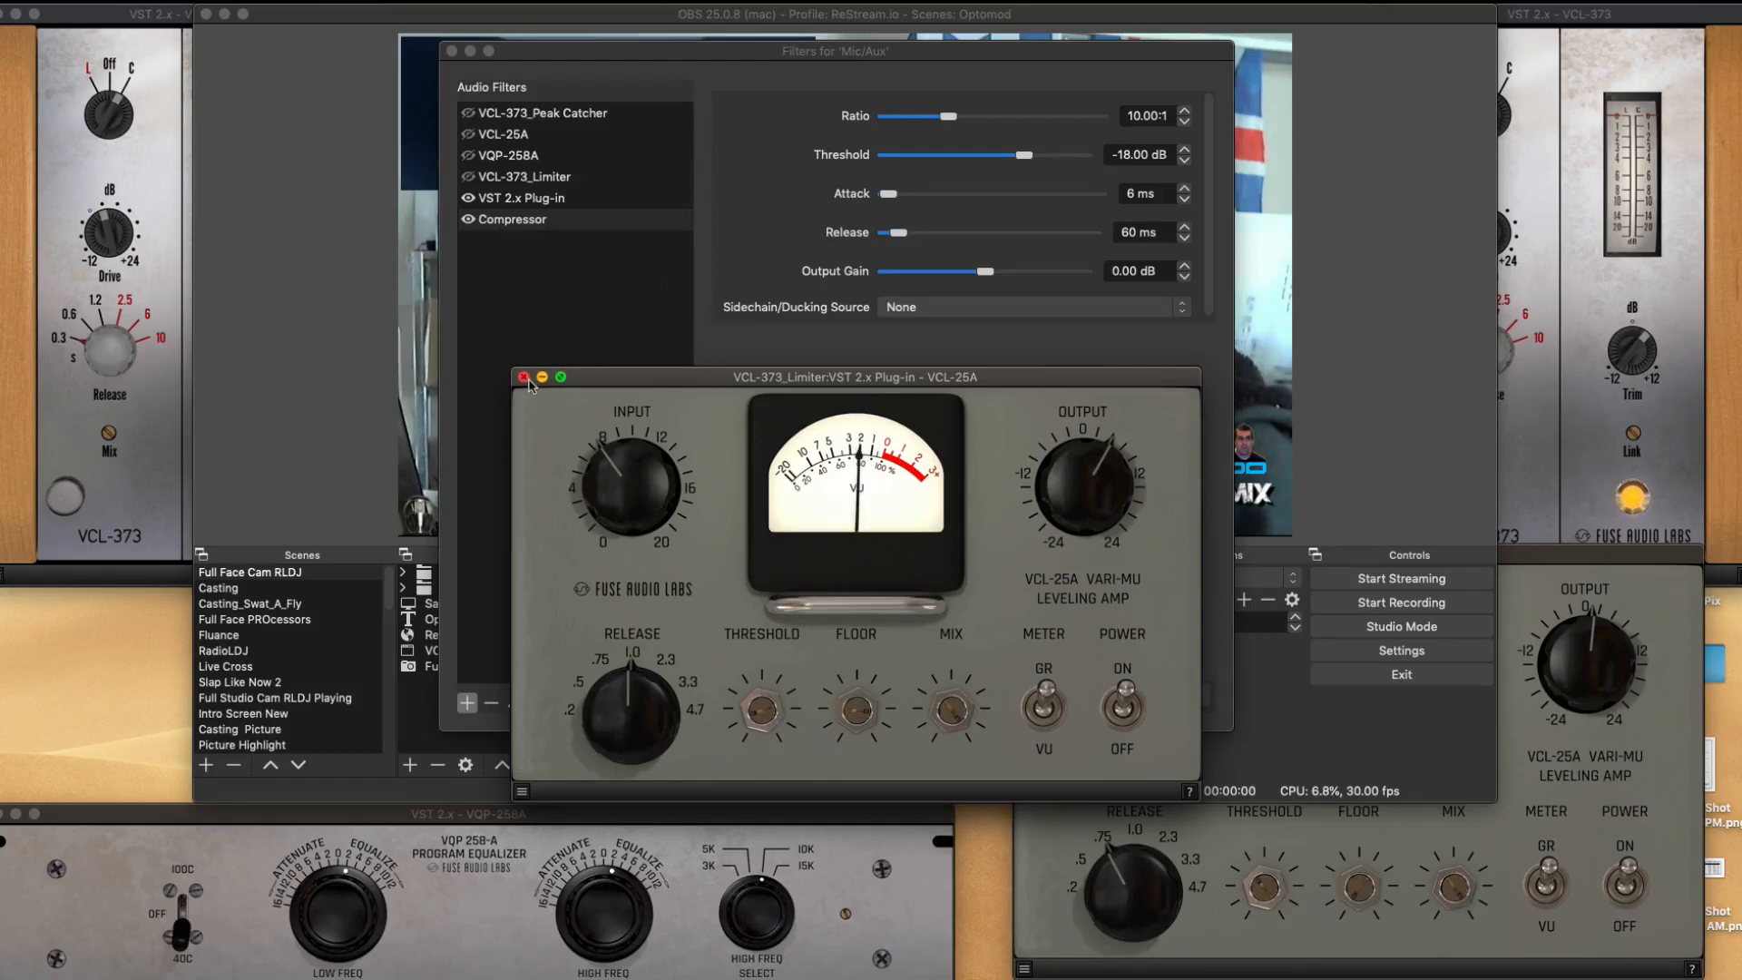
pyautogui.click(597, 328)
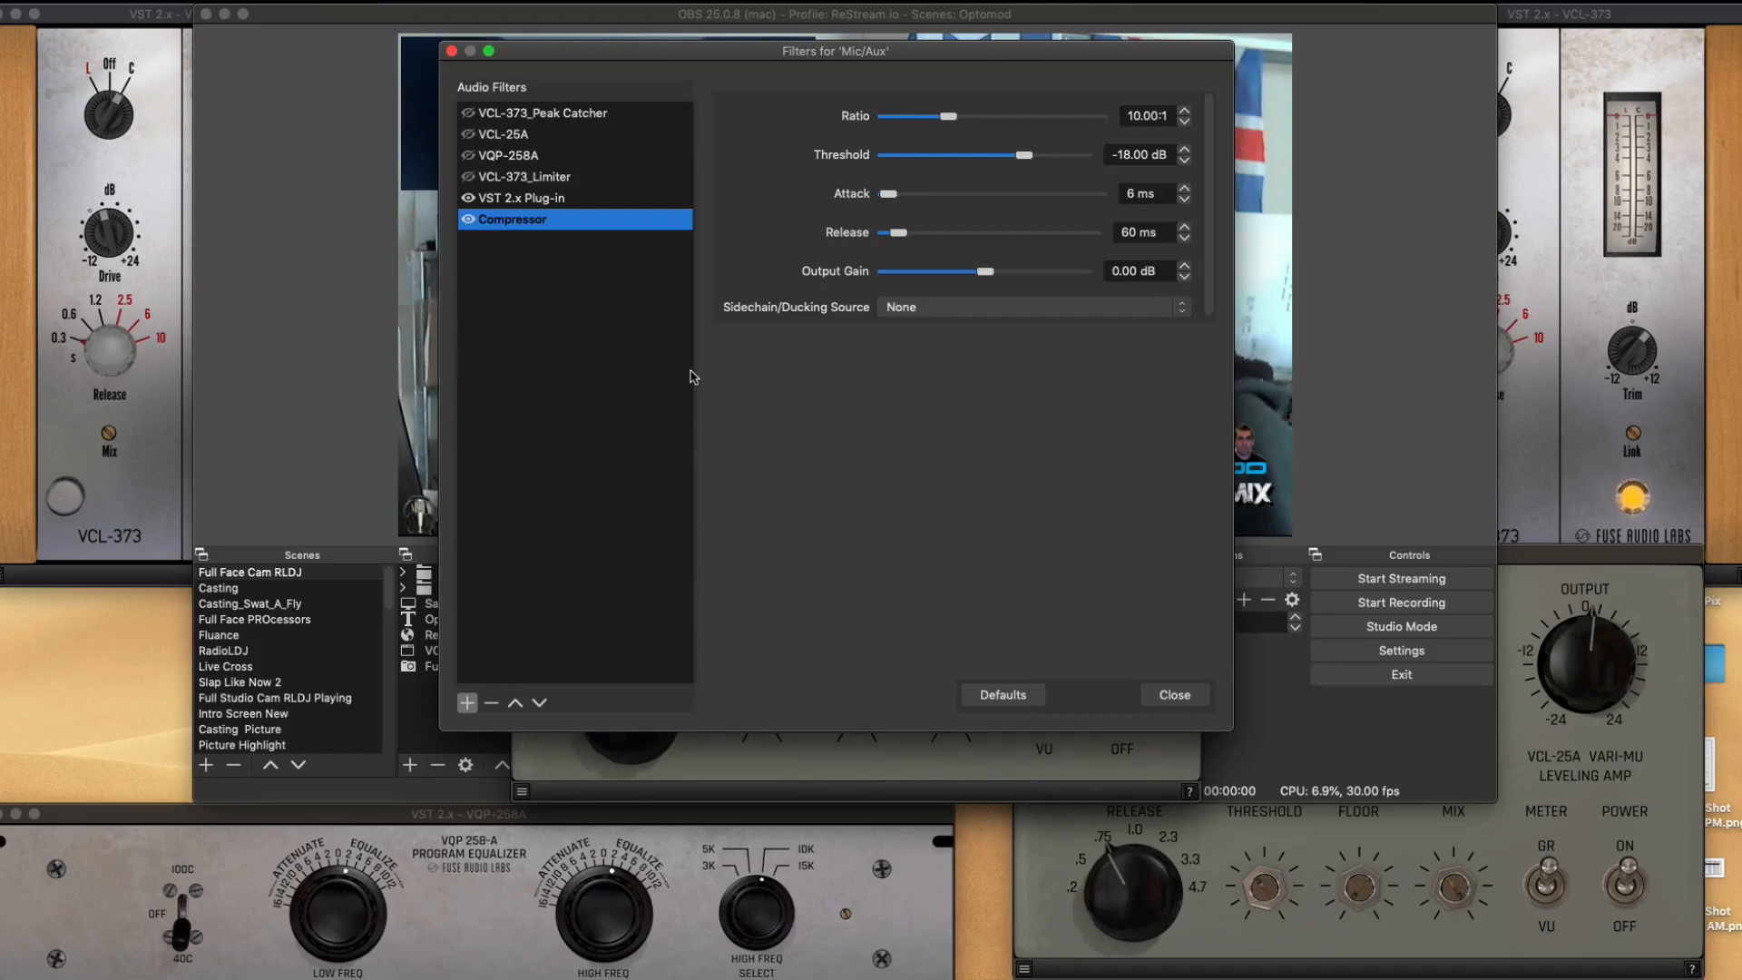
pyautogui.click(826, 771)
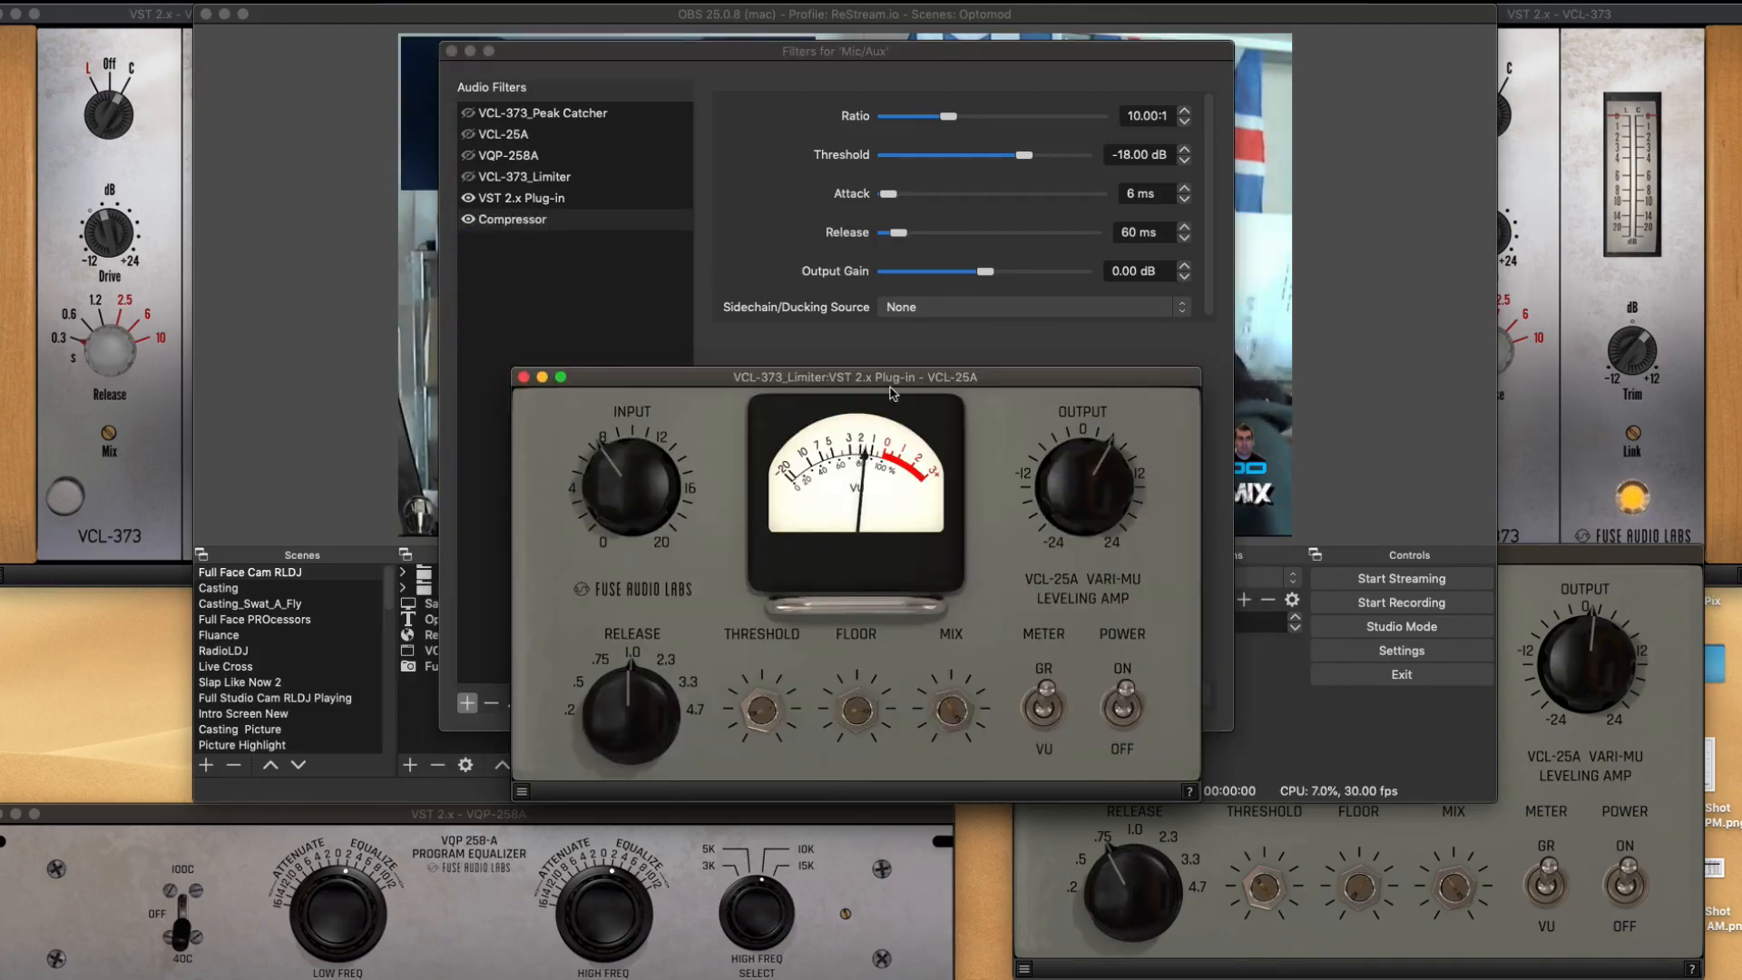